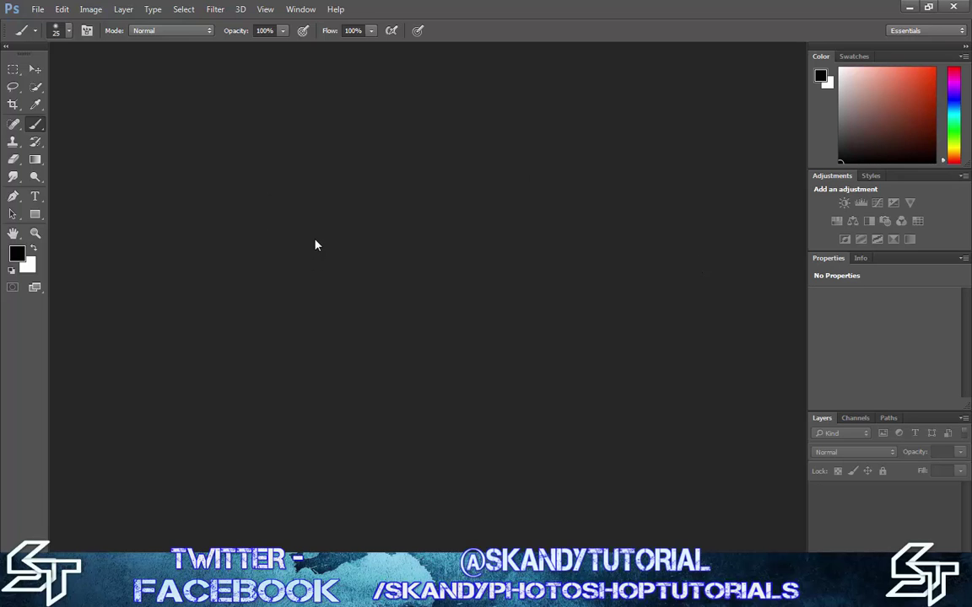
Step: Create a new 3500 × 2580 pixel RGB document at 72 pixels/inch with a transparent background
{"action": "key", "text": "ctrl+n"}
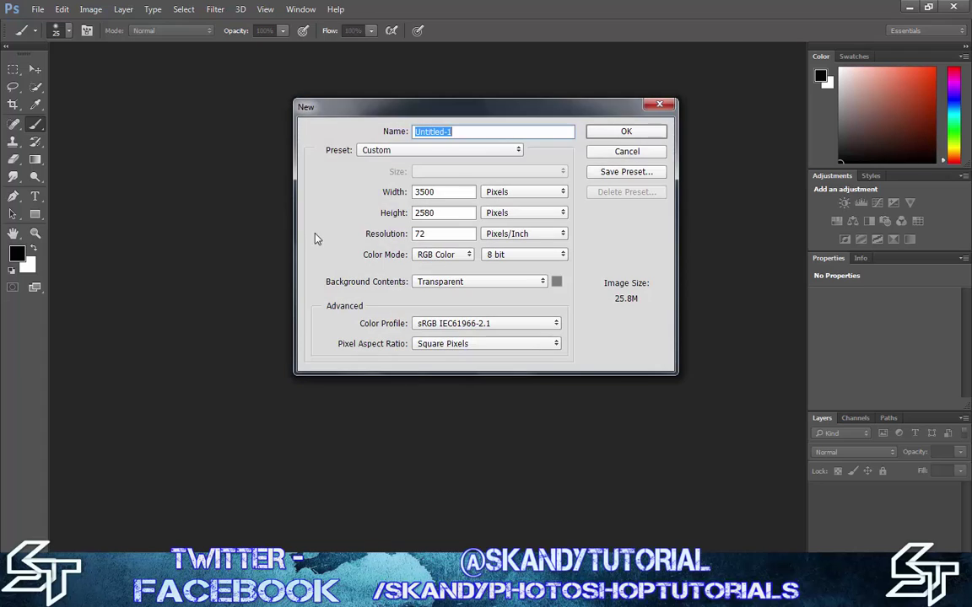
{"action": "left_click", "coordinate": [460, 192]}
{"action": "left_click", "coordinate": [460, 214]}
{"action": "double_click", "coordinate": [459, 186]}
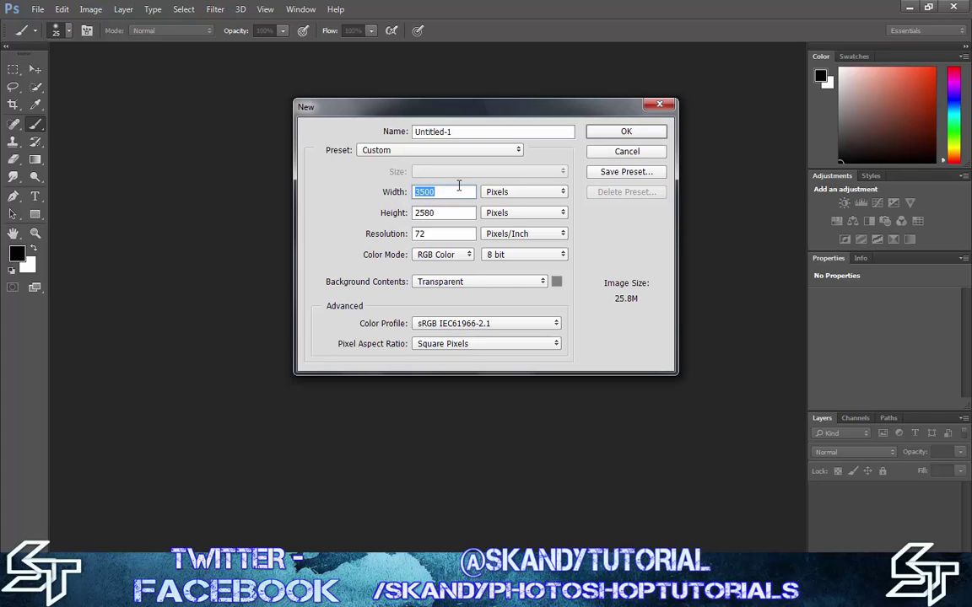
{"action": "left_click", "coordinate": [459, 211]}
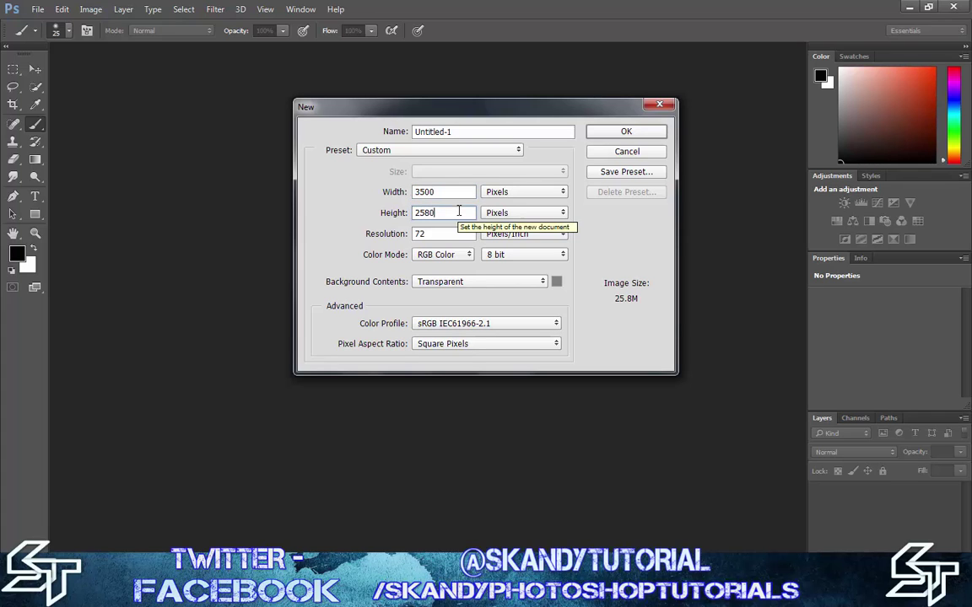
{"action": "left_click", "coordinate": [637, 133]}
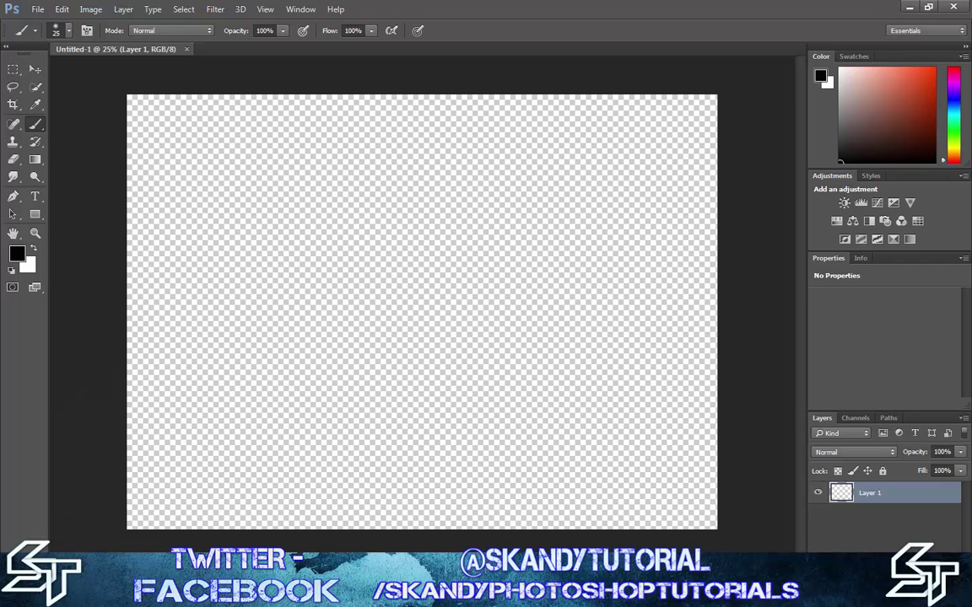
Step: Place the portrait JPEG from the Desktop folder into the document and scale it to fill the whole canvas
{"action": "left_click", "coordinate": [115, 590]}
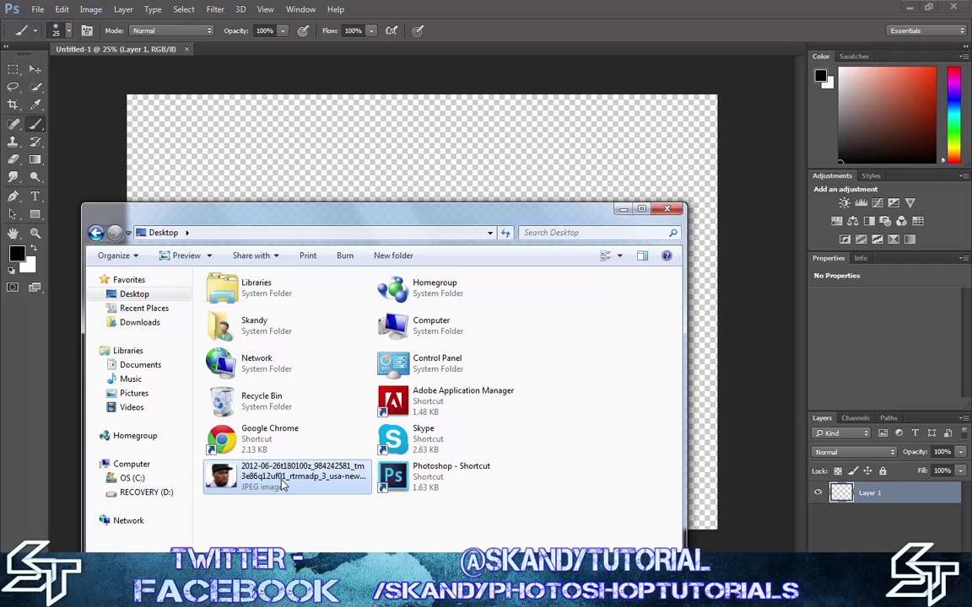
{"action": "left_click_drag", "start_coordinate": [289, 484], "coordinate": [262, 219]}
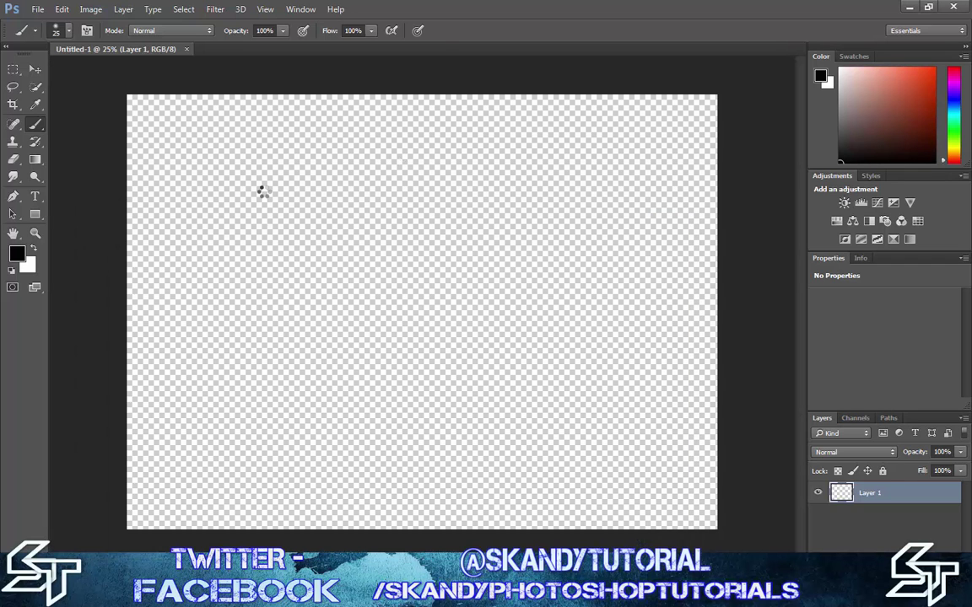
{"action": "left_click_drag", "start_coordinate": [351, 257], "coordinate": [133, 98]}
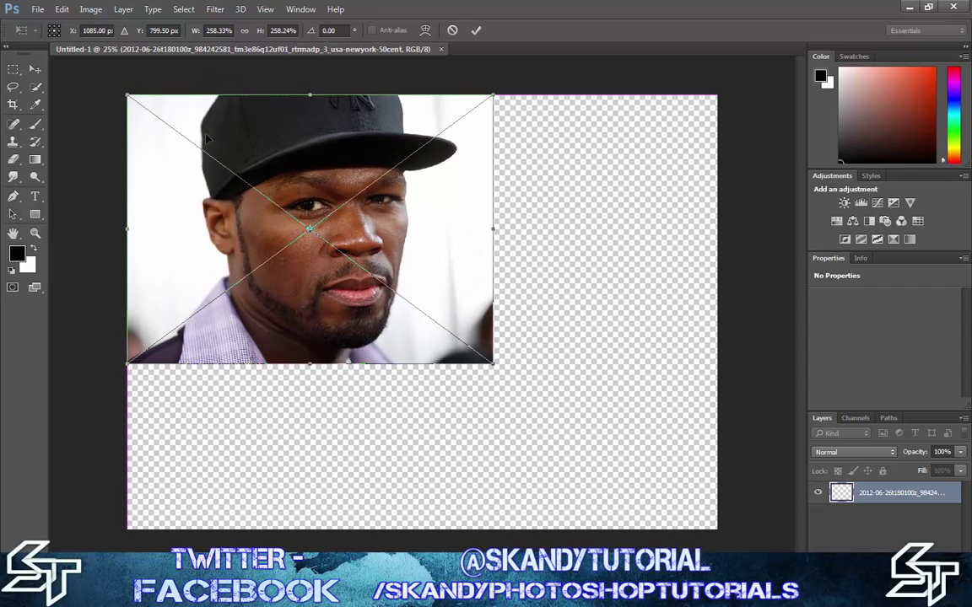
{"action": "left_click_drag", "start_coordinate": [494, 366], "coordinate": [719, 530]}
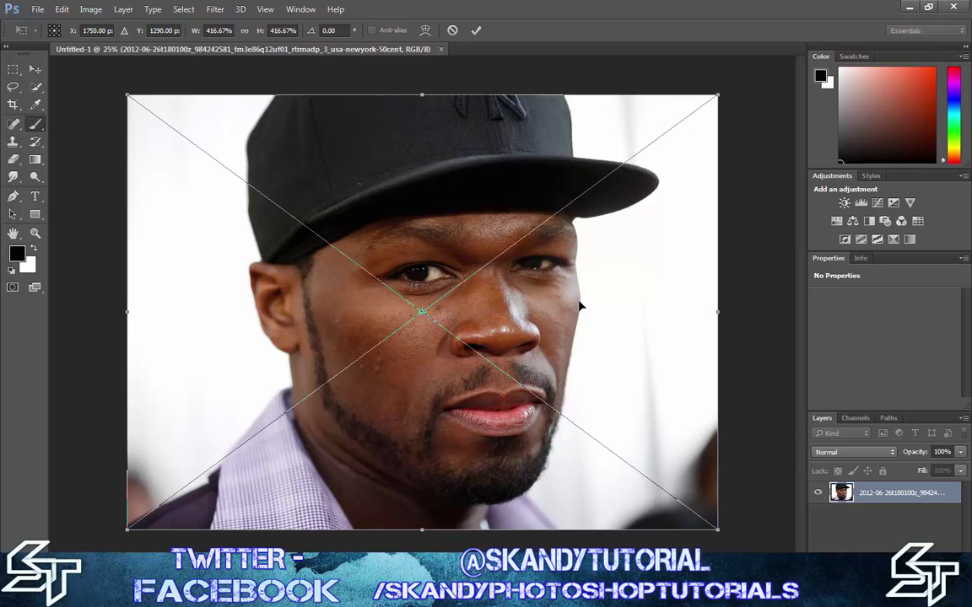
{"action": "key", "text": "Return"}
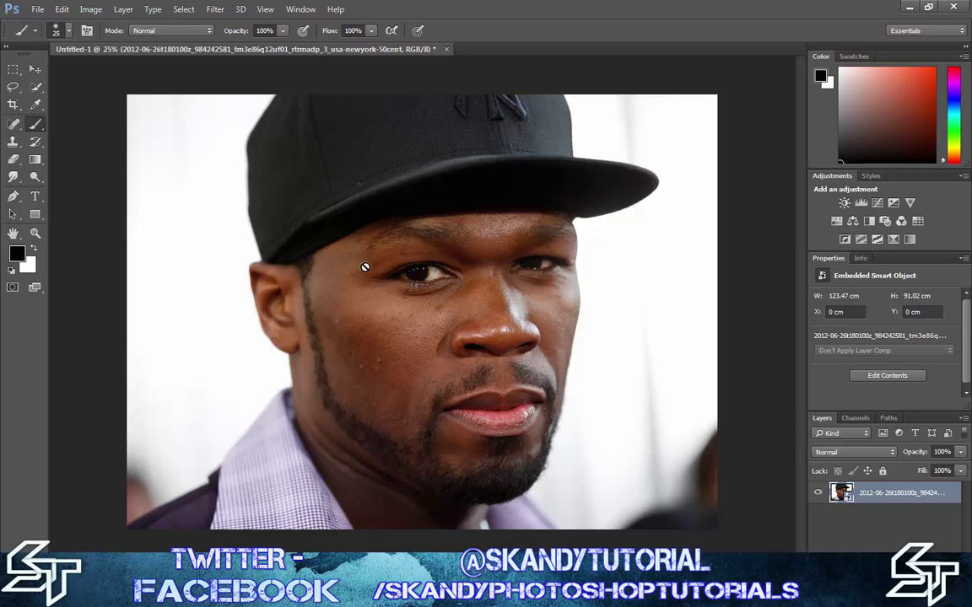
Step: Rasterize the placed portrait smart object and add a new empty layer above it
{"action": "left_click", "coordinate": [431, 291]}
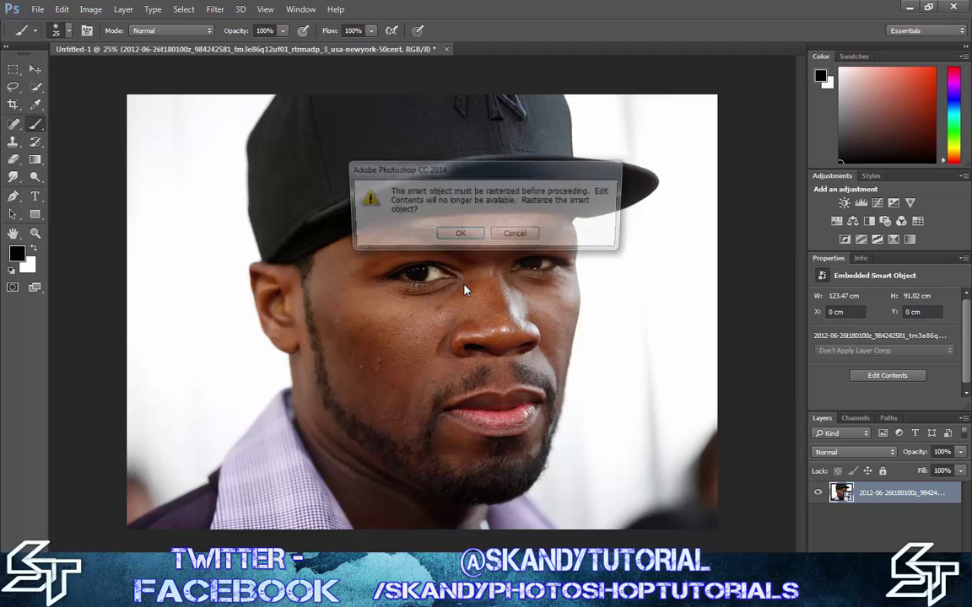
{"action": "left_click", "coordinate": [459, 236]}
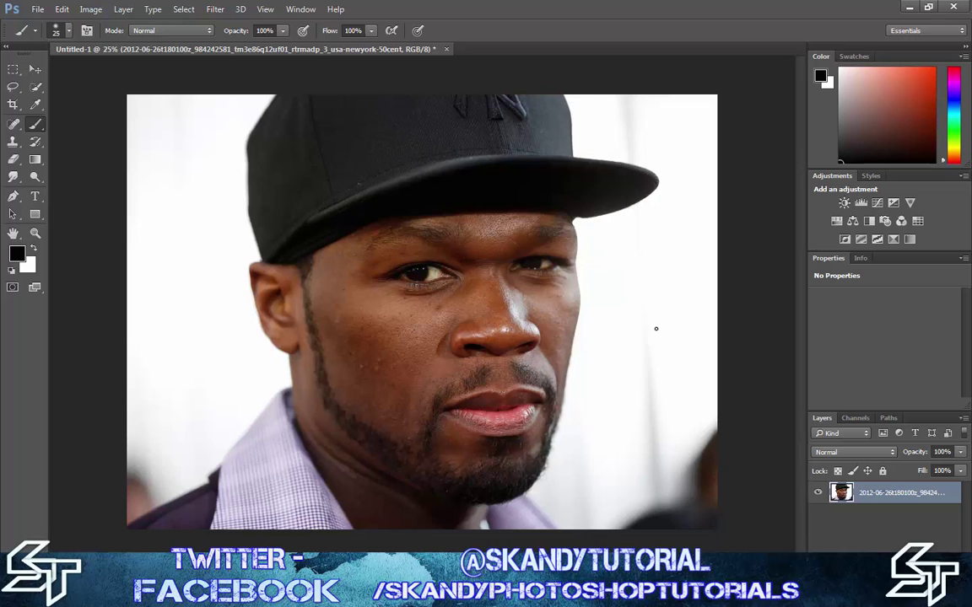
{"action": "key", "text": "ctrl+shift+alt+n"}
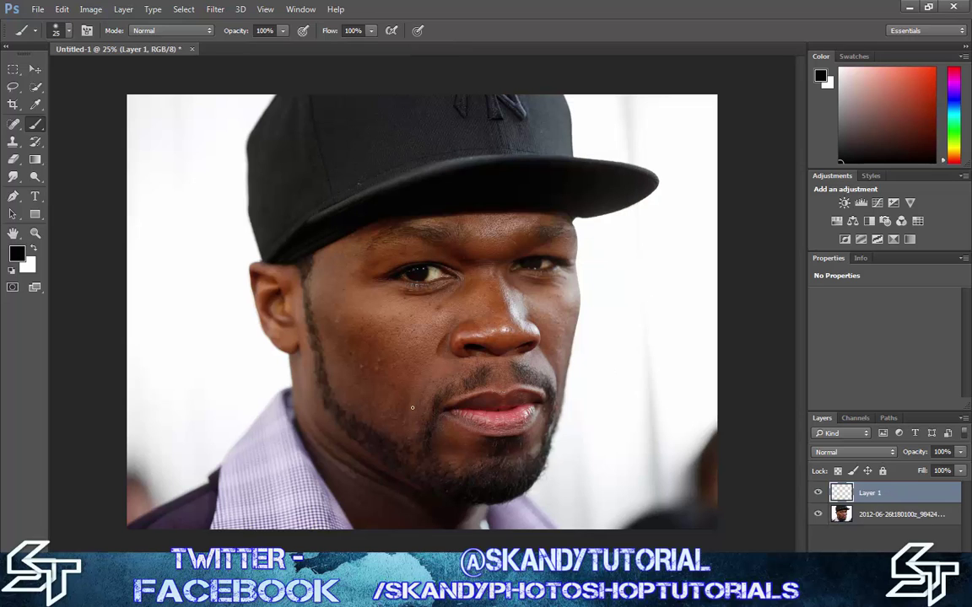
Step: Reduce the Brush size to 3 px, testing it with single black hair strokes above the moustache and undoing each one
{"action": "scroll", "coordinate": [417, 405], "scroll_direction": "up", "scroll_amount": 6}
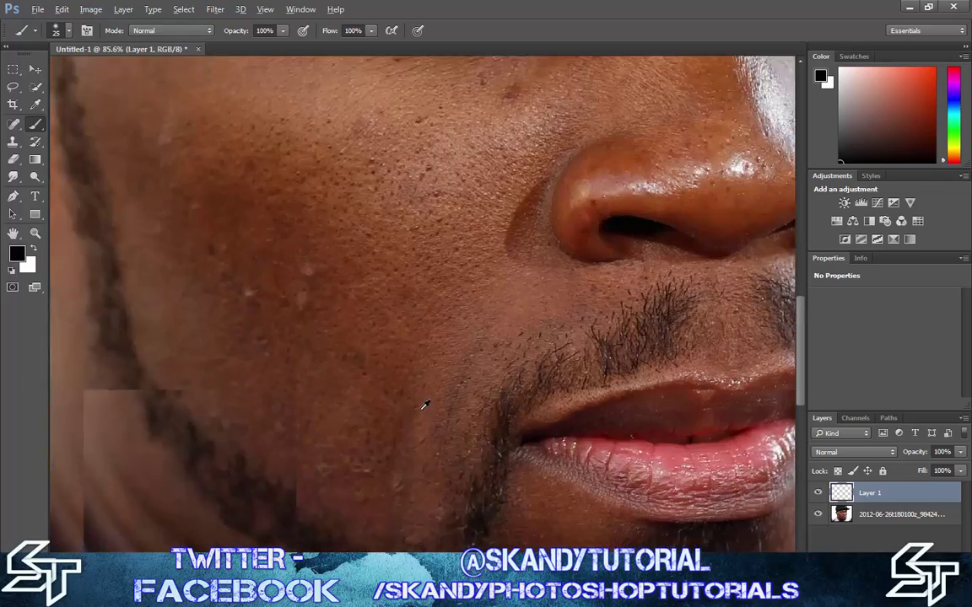
{"action": "scroll", "coordinate": [403, 359], "scroll_direction": "up", "scroll_amount": 4}
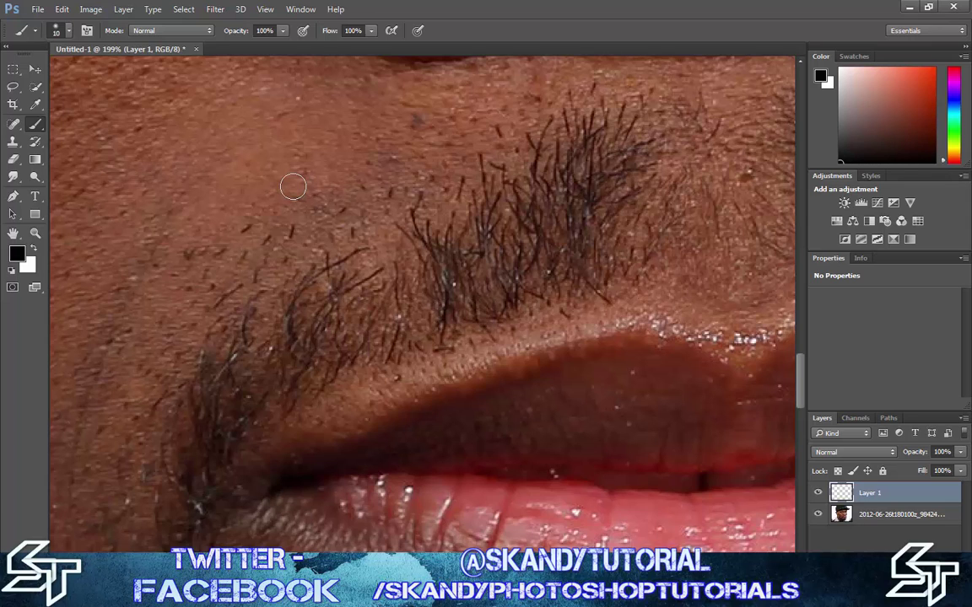
{"action": "left_click_drag", "start_coordinate": [281, 209], "coordinate": [238, 261]}
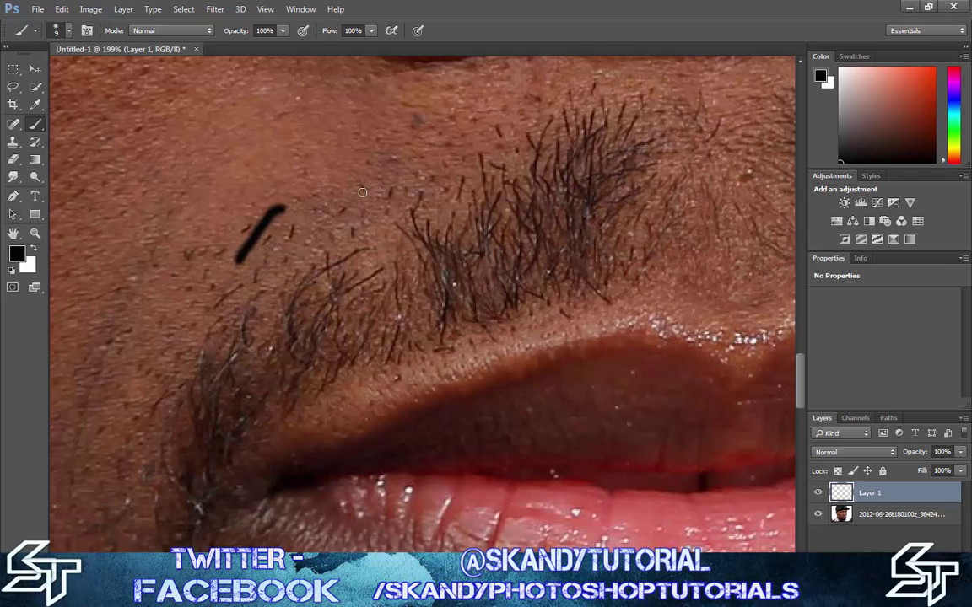
{"action": "key", "text": "ctrl+z"}
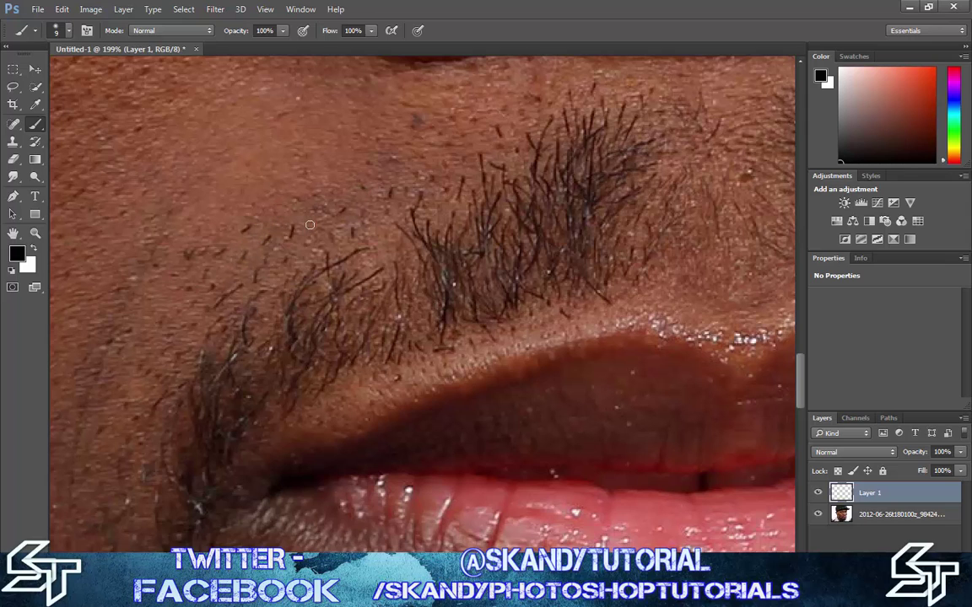
{"action": "left_click_drag", "start_coordinate": [295, 236], "coordinate": [252, 287]}
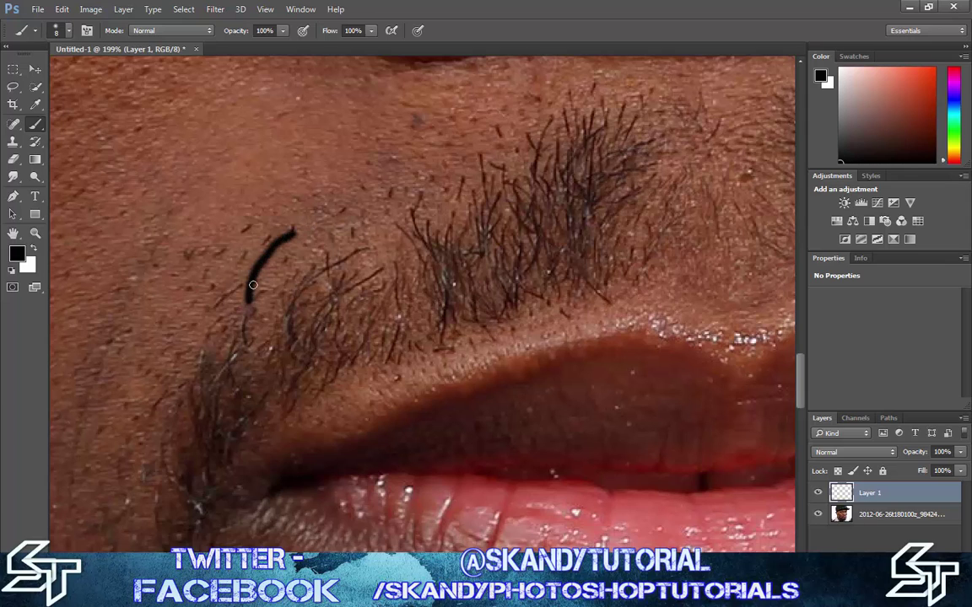
{"action": "key", "text": "ctrl+z"}
{"action": "mouse_move", "coordinate": [274, 219]}
{"action": "left_mouse_down"}
{"action": "mouse_move", "coordinate": [249, 245]}
{"action": "mouse_move", "coordinate": [233, 289]}
{"action": "left_mouse_up"}
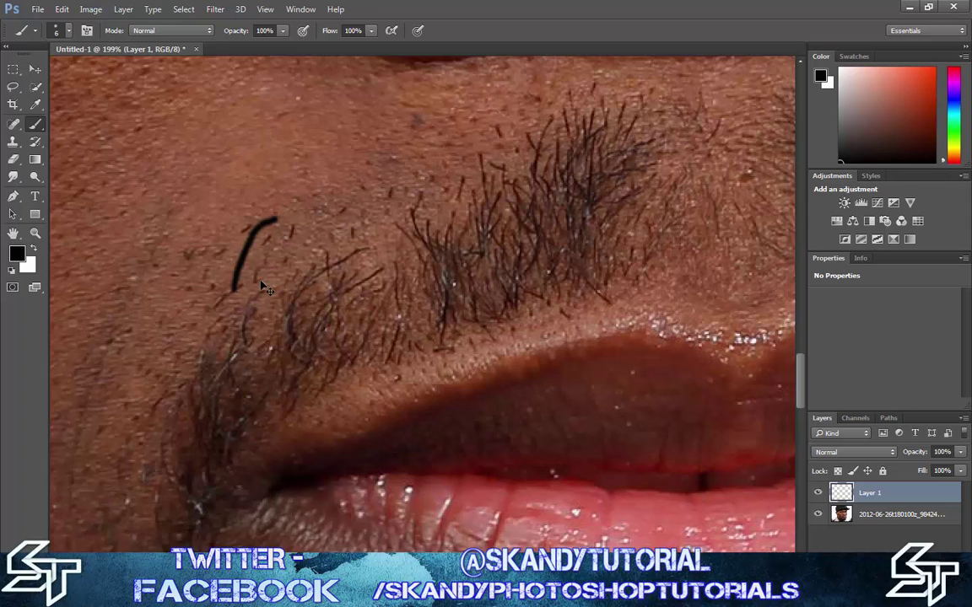
{"action": "key", "text": "ctrl+z"}
{"action": "mouse_move", "coordinate": [269, 214]}
{"action": "left_mouse_down"}
{"action": "mouse_move", "coordinate": [230, 245]}
{"action": "mouse_move", "coordinate": [214, 300]}
{"action": "left_mouse_up"}
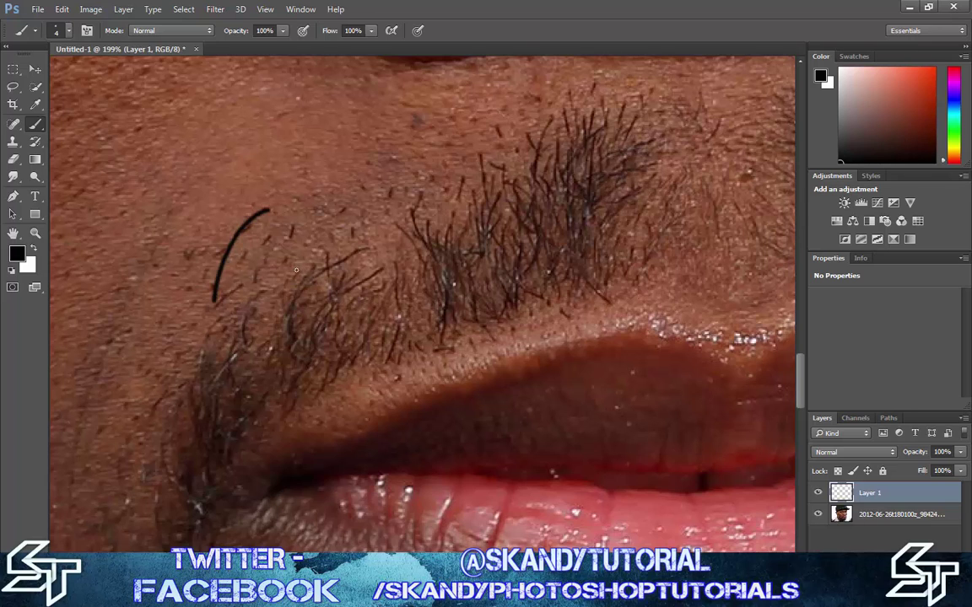
{"action": "key", "text": "ctrl+z"}
{"action": "left_click_drag", "start_coordinate": [267, 217], "coordinate": [193, 289]}
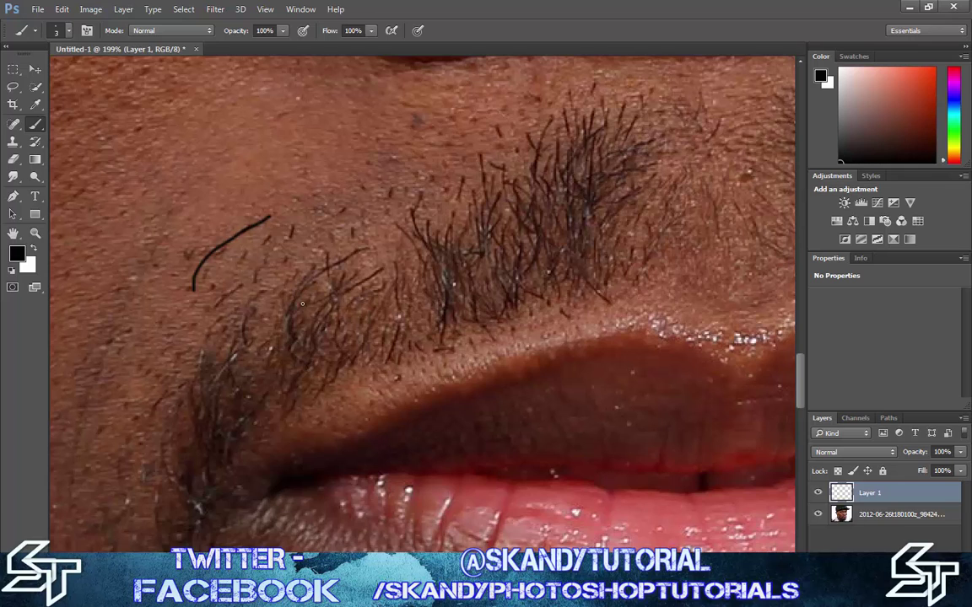
{"action": "key", "text": "ctrl+z"}
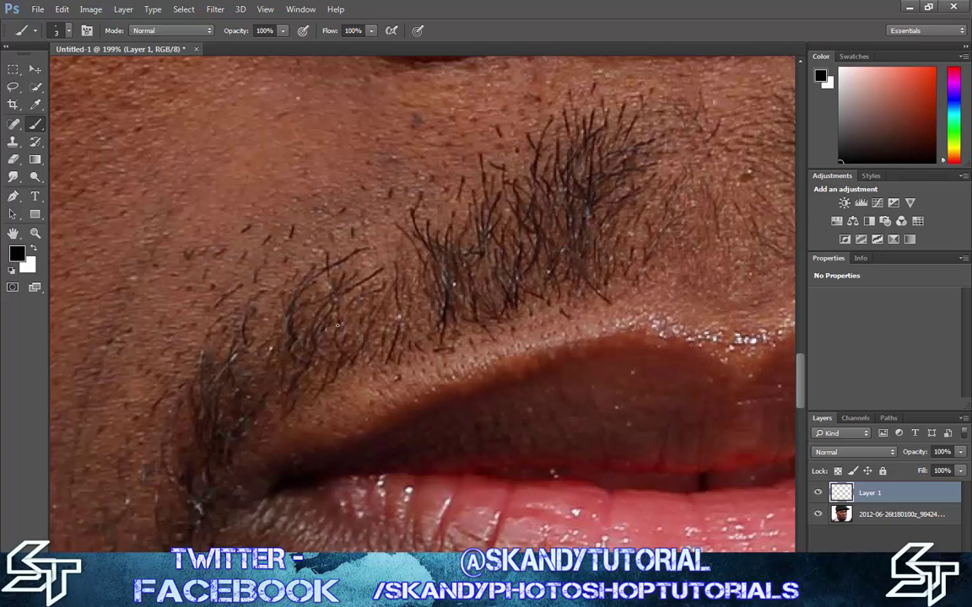
Step: Add another new layer and fill a square marquee selection on the cheek beside the moustache with white at 100% opacity
{"action": "key", "text": "ctrl+shift+alt+n"}
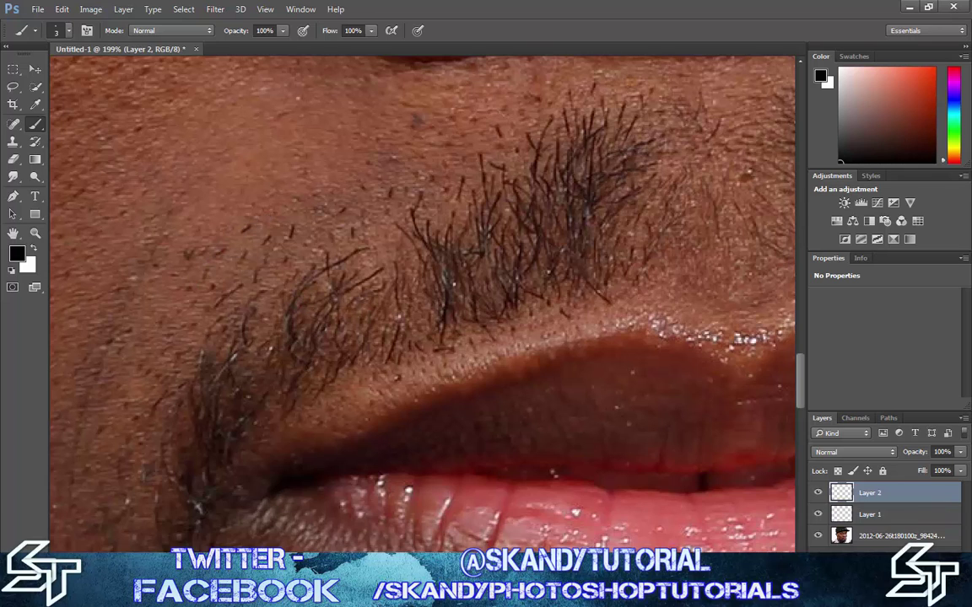
{"action": "left_click", "coordinate": [14, 69]}
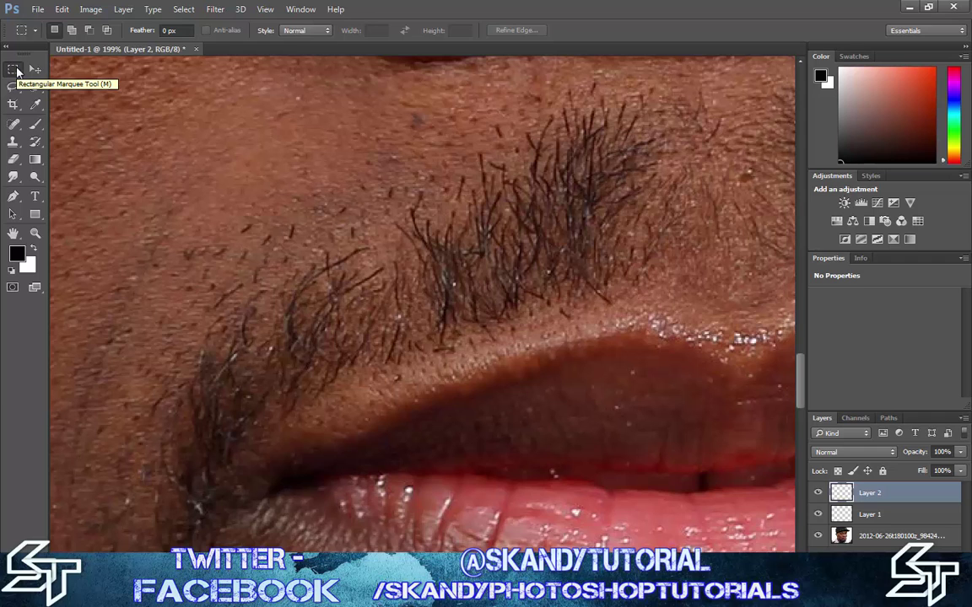
{"action": "left_click_drag", "start_coordinate": [95, 106], "coordinate": [295, 299]}
{"action": "left_click", "coordinate": [294, 299]}
{"action": "key", "text": "ctrl+z"}
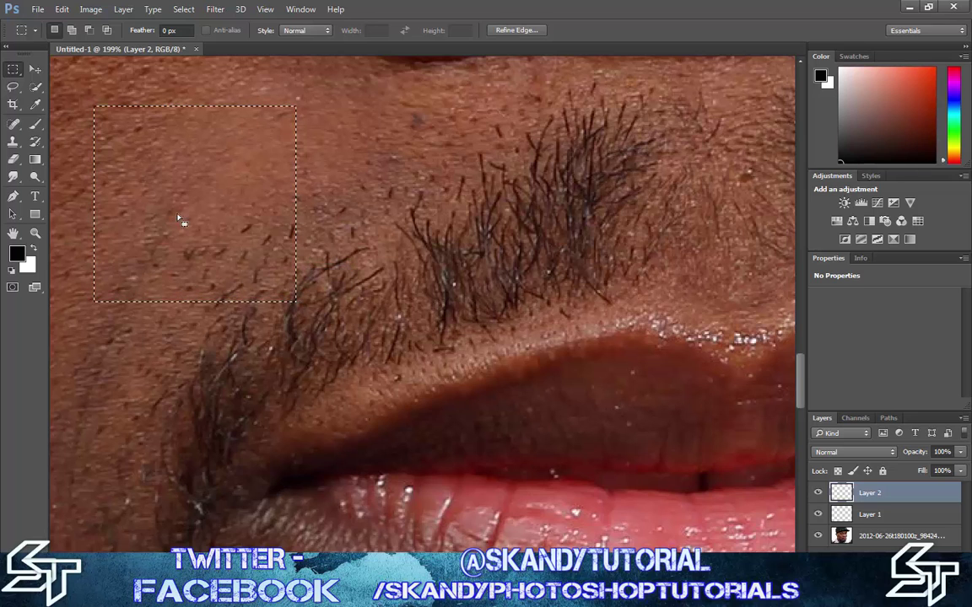
{"action": "right_click", "coordinate": [187, 219]}
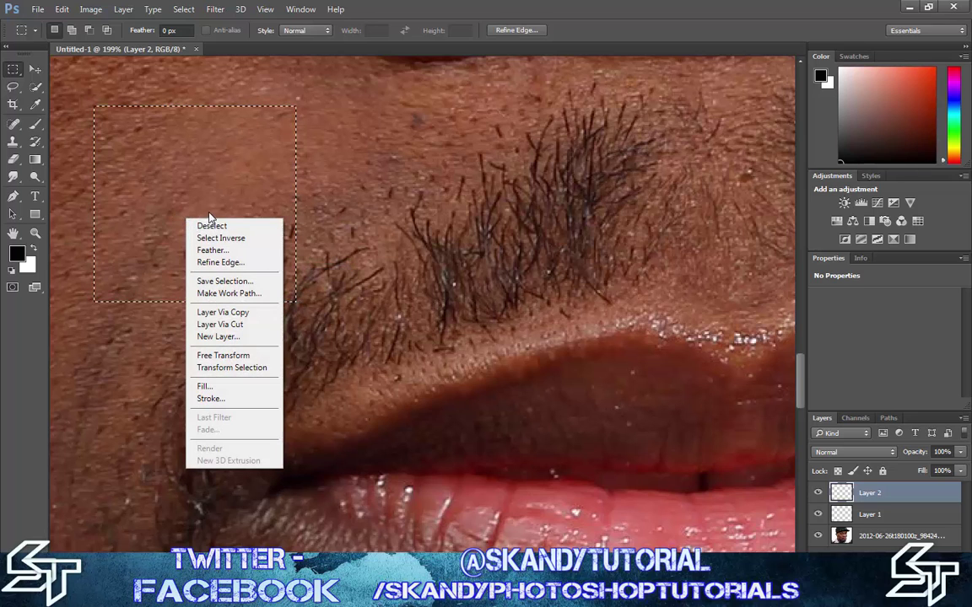
{"action": "left_click", "coordinate": [239, 387]}
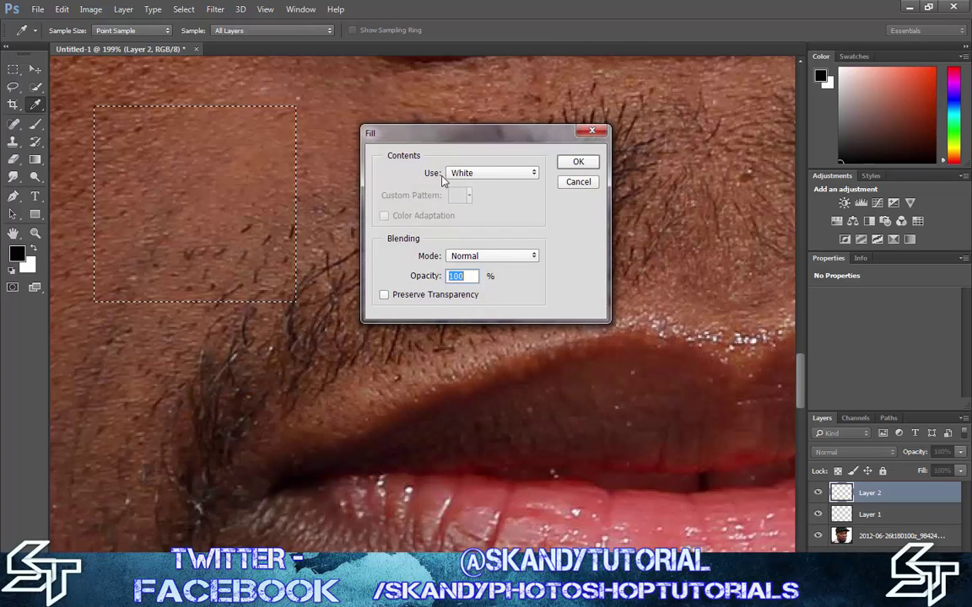
{"action": "left_click", "coordinate": [578, 162]}
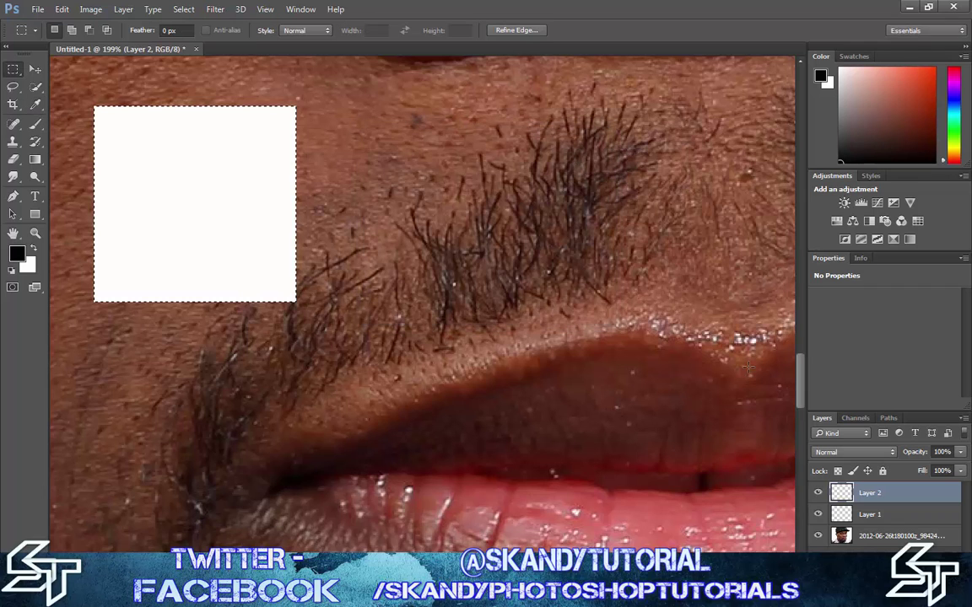
Step: Move the empty Layer 1 above the white square's layer and deselect the square selection
{"action": "left_click_drag", "start_coordinate": [875, 519], "coordinate": [873, 487]}
{"action": "right_click", "coordinate": [226, 206]}
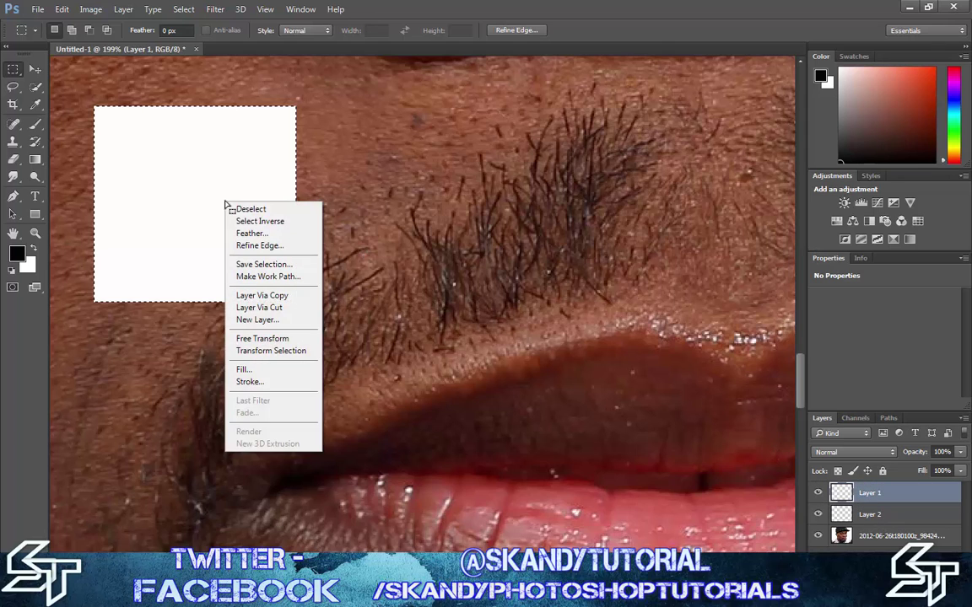
{"action": "left_click", "coordinate": [240, 210]}
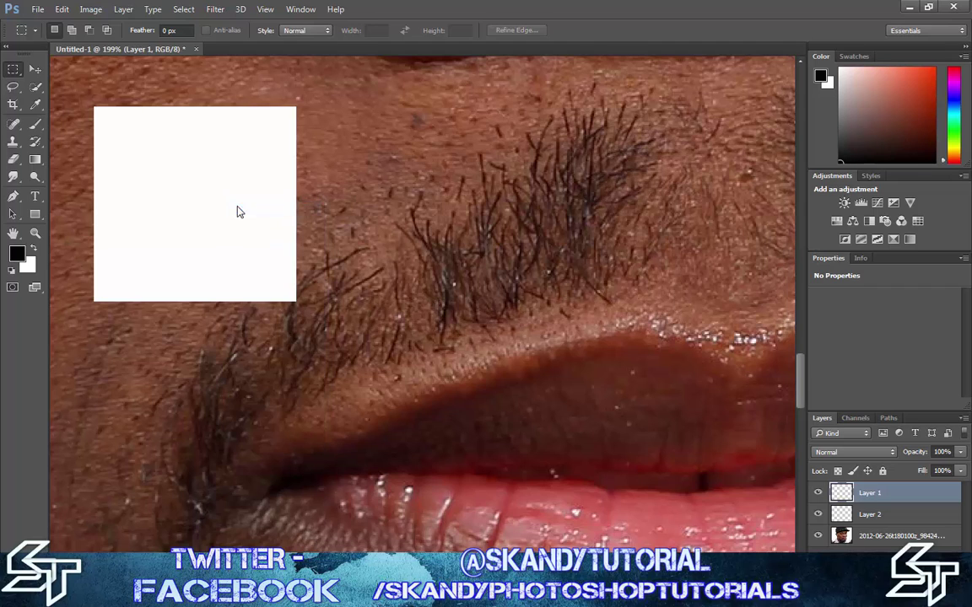
Step: Paint one curved black hair stroke on the white square with the 3 px Brush, undoing the first try
{"action": "left_click", "coordinate": [37, 126]}
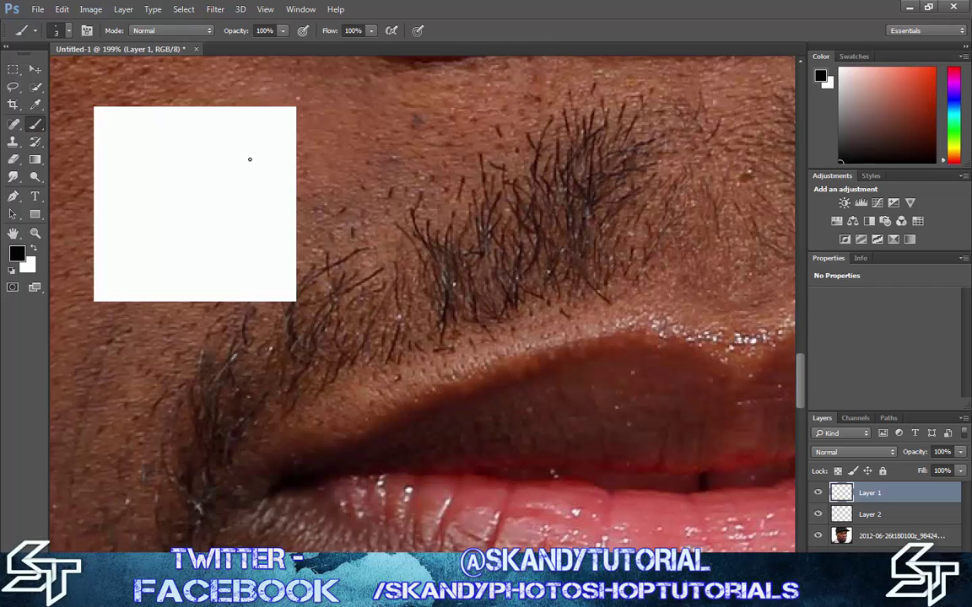
{"action": "left_click_drag", "start_coordinate": [235, 151], "coordinate": [190, 207]}
{"action": "key", "text": "ctrl+z"}
{"action": "left_click_drag", "start_coordinate": [232, 173], "coordinate": [155, 246]}
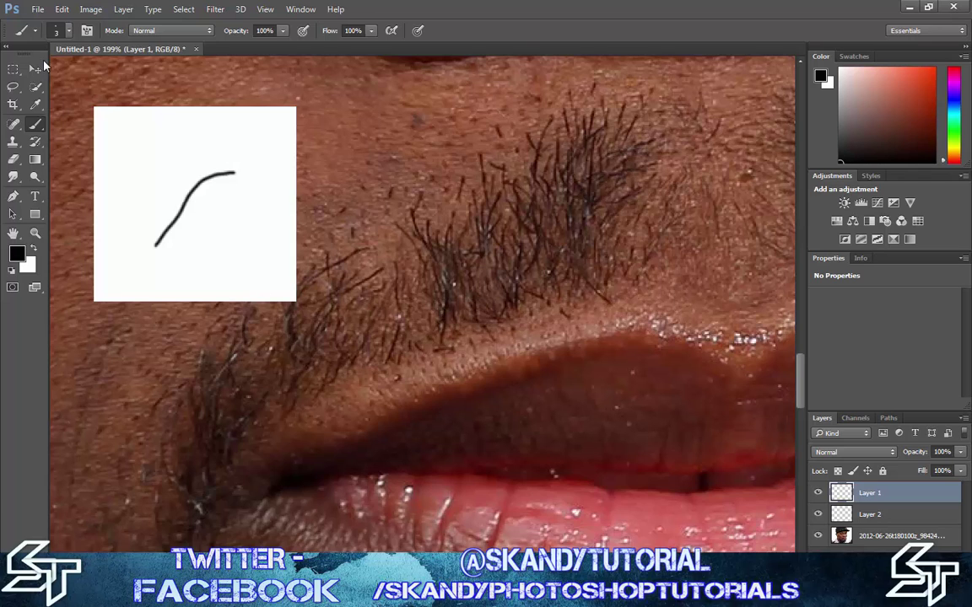
Step: Select a rectangle around the black hair stroke on the white square and define it as the brush preset Sampled Brush 4
{"action": "left_click", "coordinate": [14, 69]}
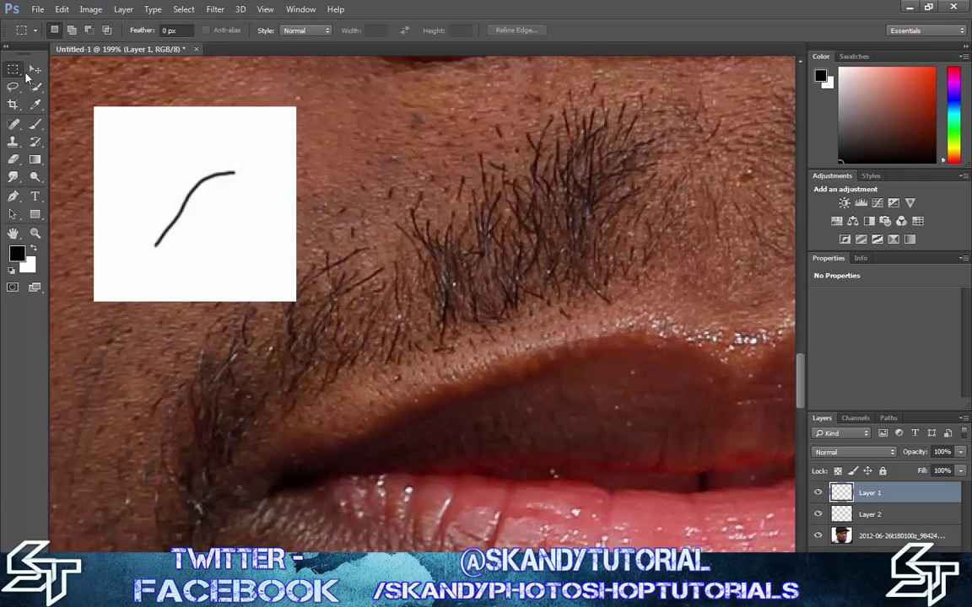
{"action": "left_click_drag", "start_coordinate": [110, 133], "coordinate": [272, 267]}
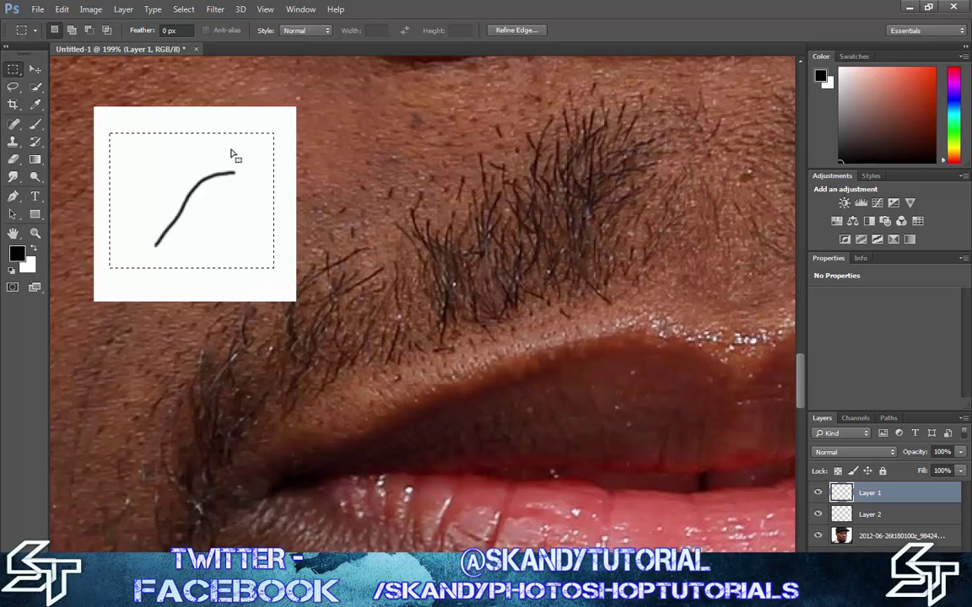
{"action": "left_click", "coordinate": [62, 9]}
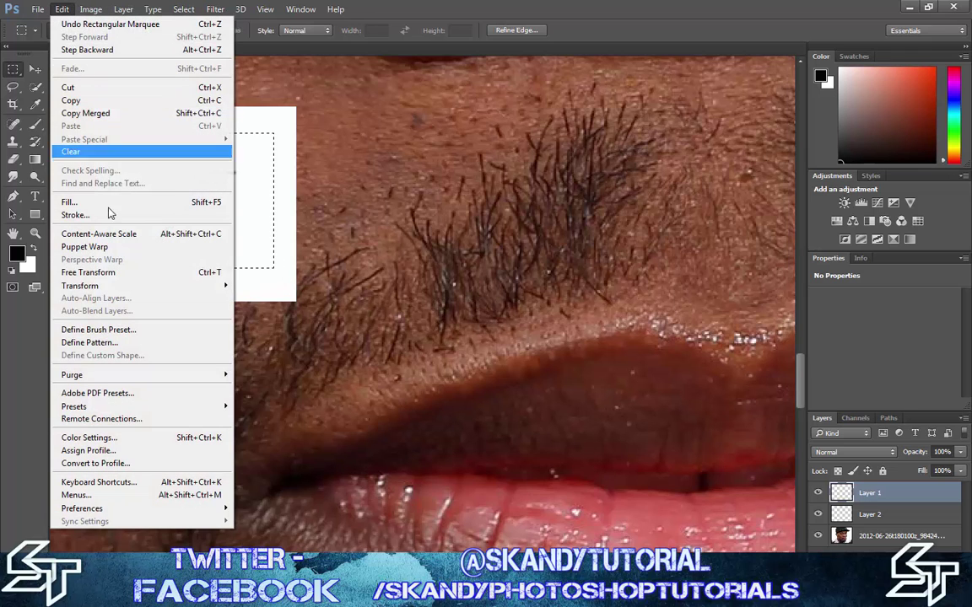
{"action": "left_click", "coordinate": [135, 335]}
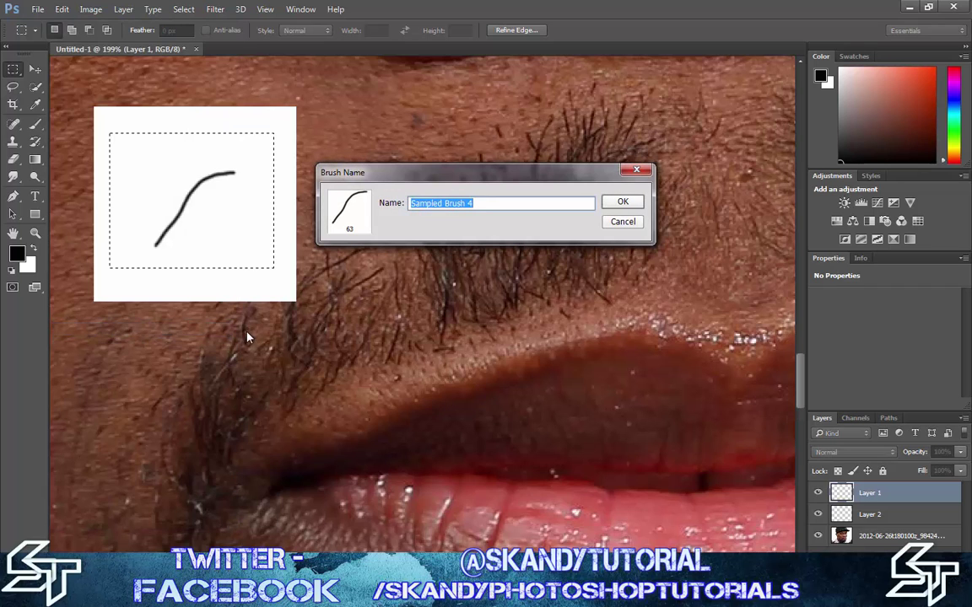
{"action": "left_click", "coordinate": [491, 205]}
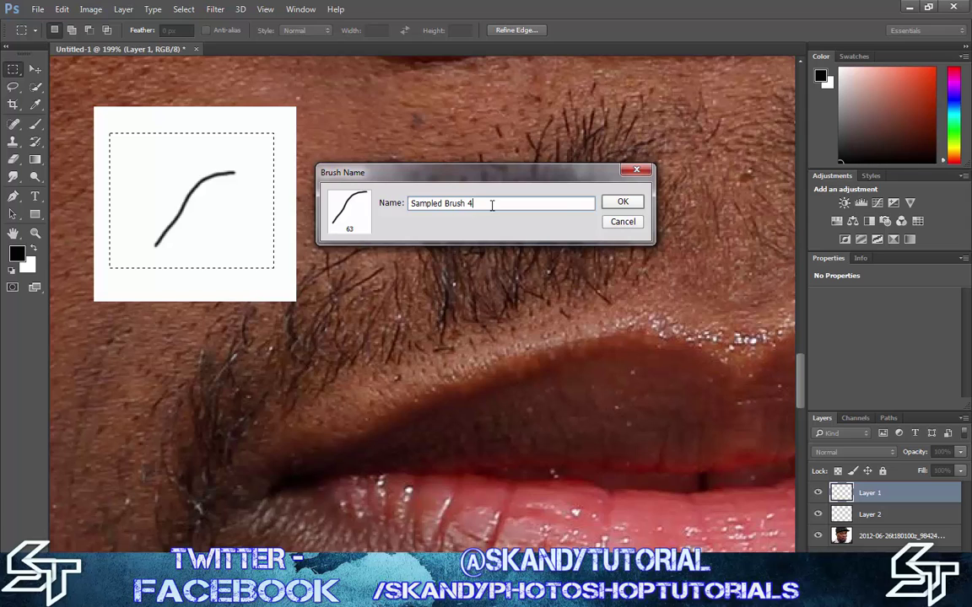
{"action": "left_click", "coordinate": [622, 204]}
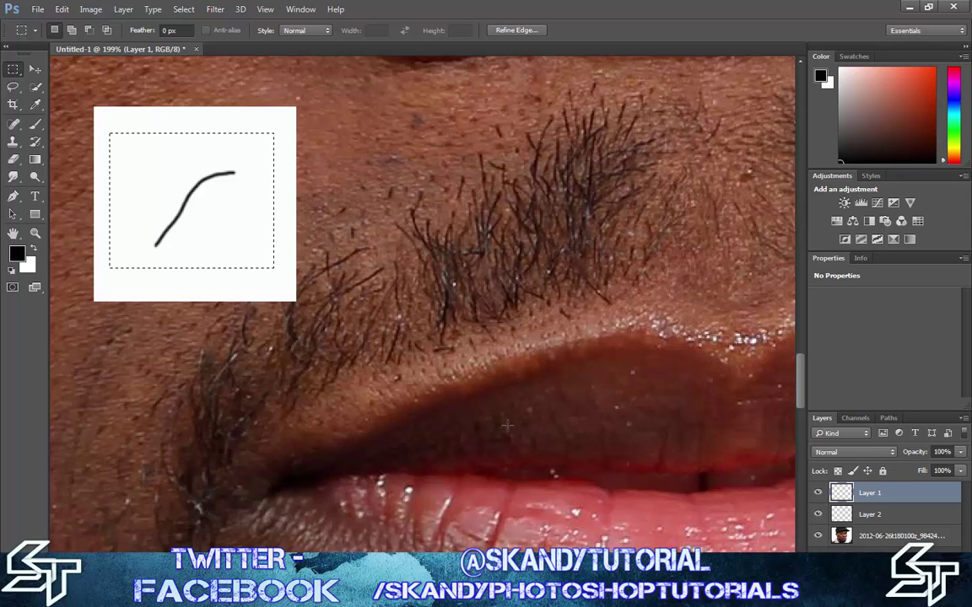
Step: Delete the white square's layer and the hair stroke's layer, and clear the rectangular selection
{"action": "left_click", "coordinate": [877, 514]}
{"action": "left_click", "coordinate": [877, 494]}
{"action": "left_click_drag", "start_coordinate": [879, 515], "coordinate": [948, 567]}
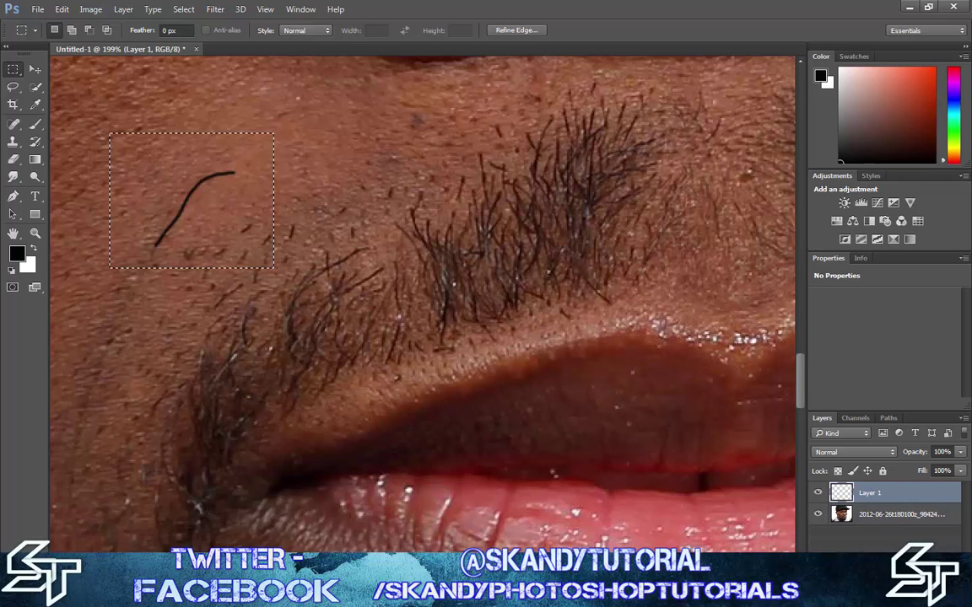
{"action": "left_click", "coordinate": [948, 567]}
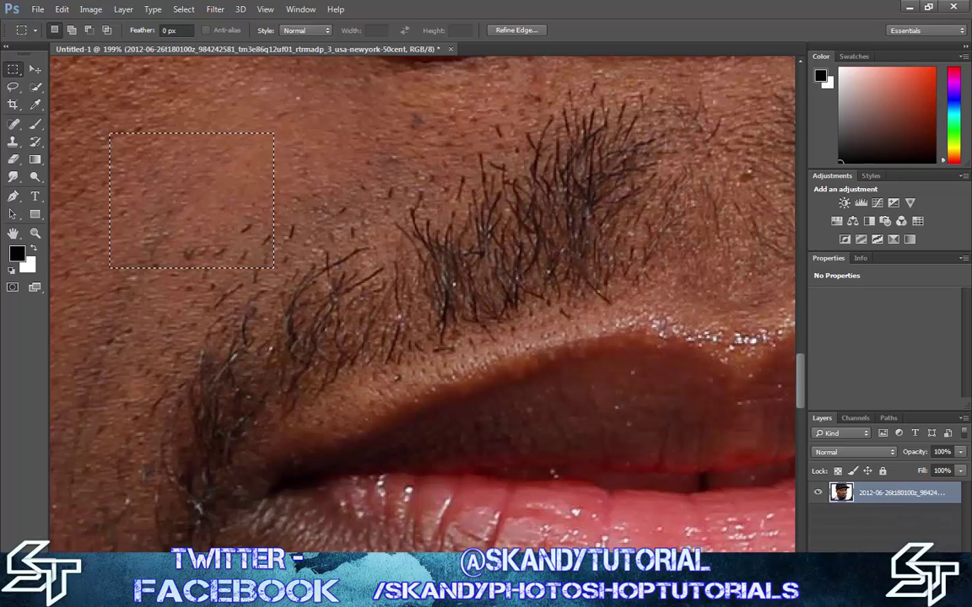
{"action": "right_click", "coordinate": [215, 224]}
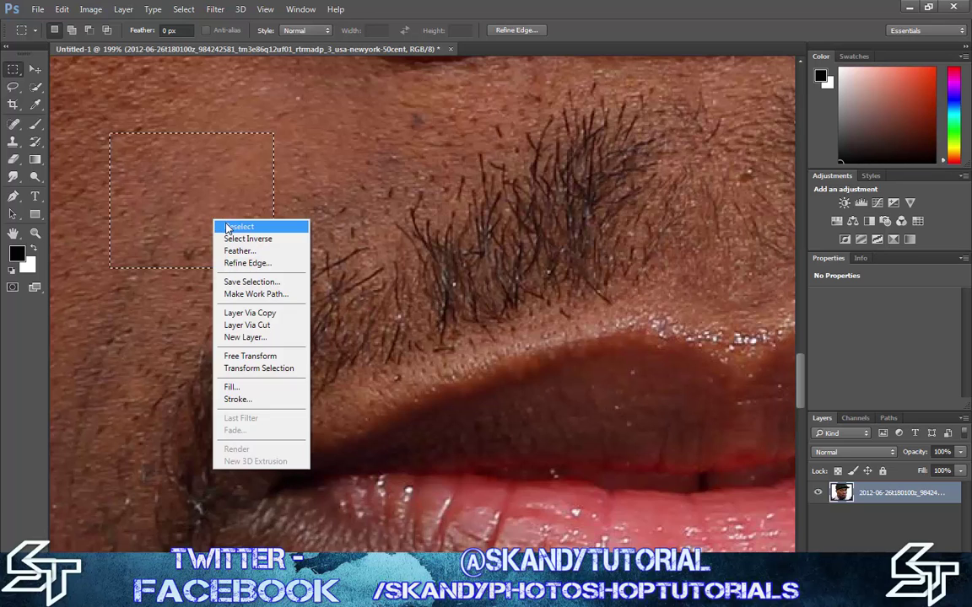
{"action": "left_click", "coordinate": [229, 227]}
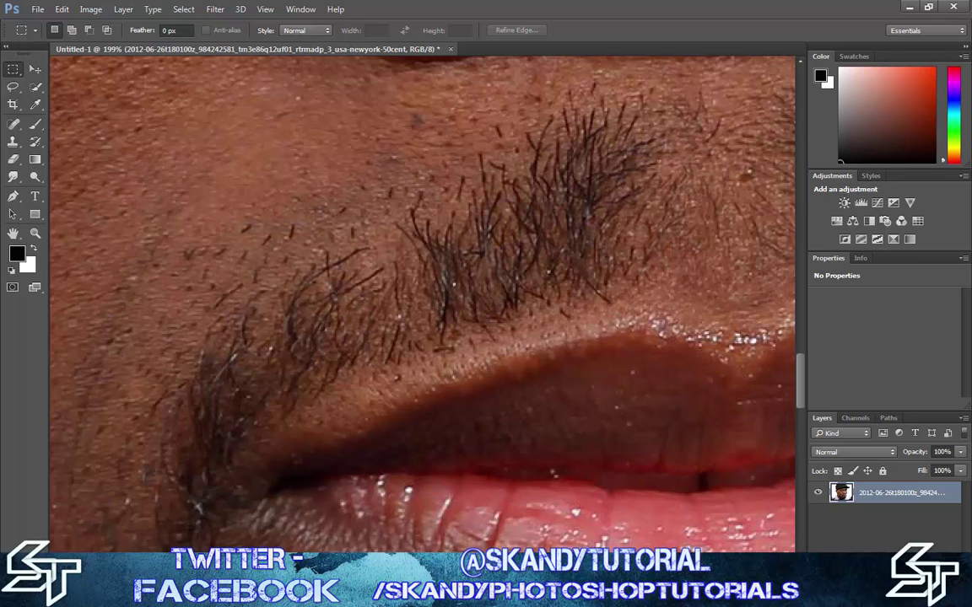
Step: Add a new layer and stamp single black hairs over the cheek beside the moustache with the 63 px sampled brush
{"action": "key", "text": "ctrl+shift+alt+n"}
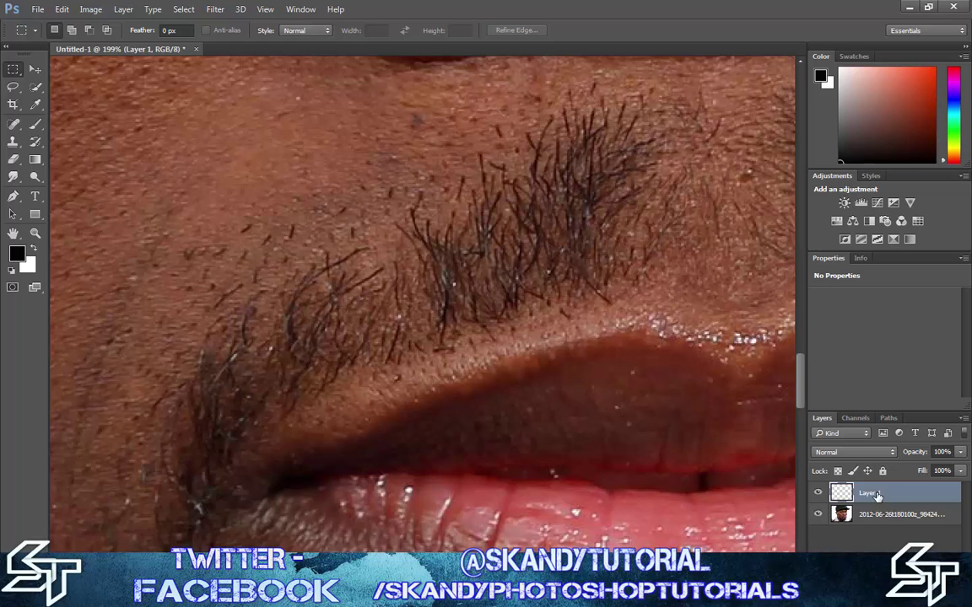
{"action": "left_click", "coordinate": [35, 124]}
{"action": "left_click", "coordinate": [202, 237]}
{"action": "left_click", "coordinate": [189, 303]}
{"action": "left_click", "coordinate": [300, 235]}
{"action": "left_click", "coordinate": [396, 181]}
{"action": "left_click", "coordinate": [308, 175]}
{"action": "left_click", "coordinate": [233, 167]}
{"action": "left_click", "coordinate": [170, 199]}
{"action": "left_click", "coordinate": [164, 274]}
{"action": "left_click", "coordinate": [155, 312]}
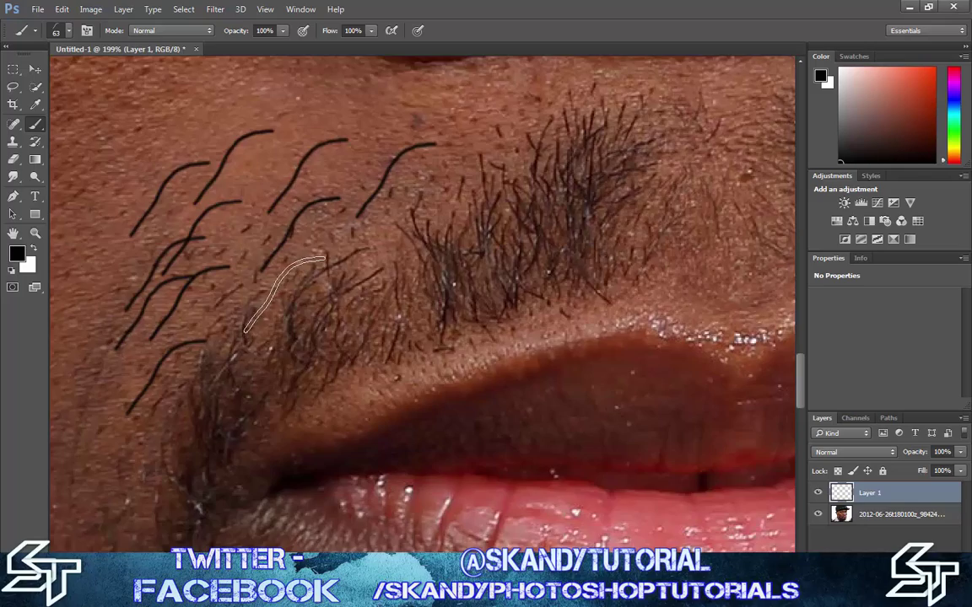
Step: Open the Brush settings for the sampled hair brush
{"action": "scroll", "coordinate": [284, 294], "scroll_direction": "down", "scroll_amount": 3}
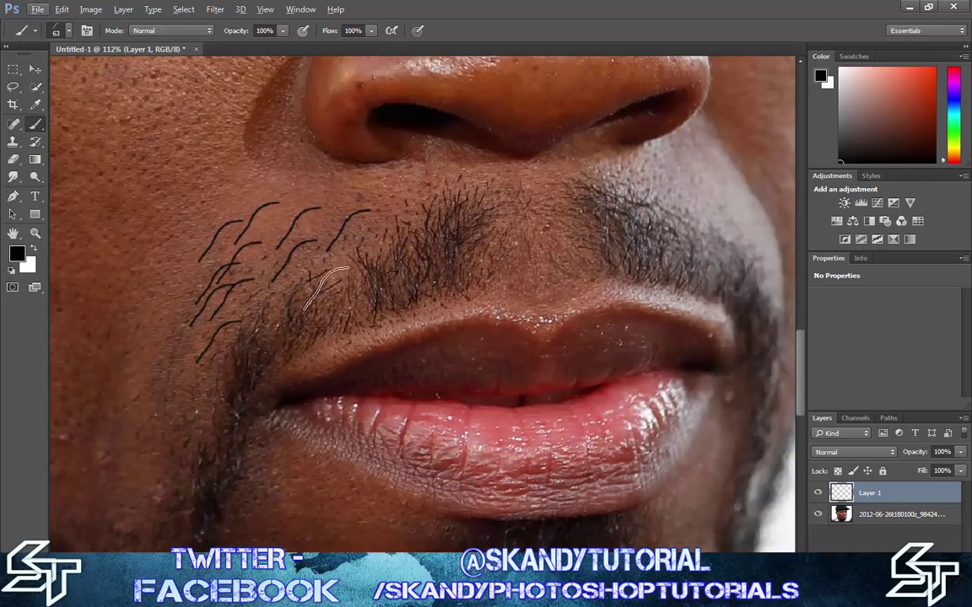
{"action": "scroll", "coordinate": [324, 288], "scroll_direction": "up", "scroll_amount": 5}
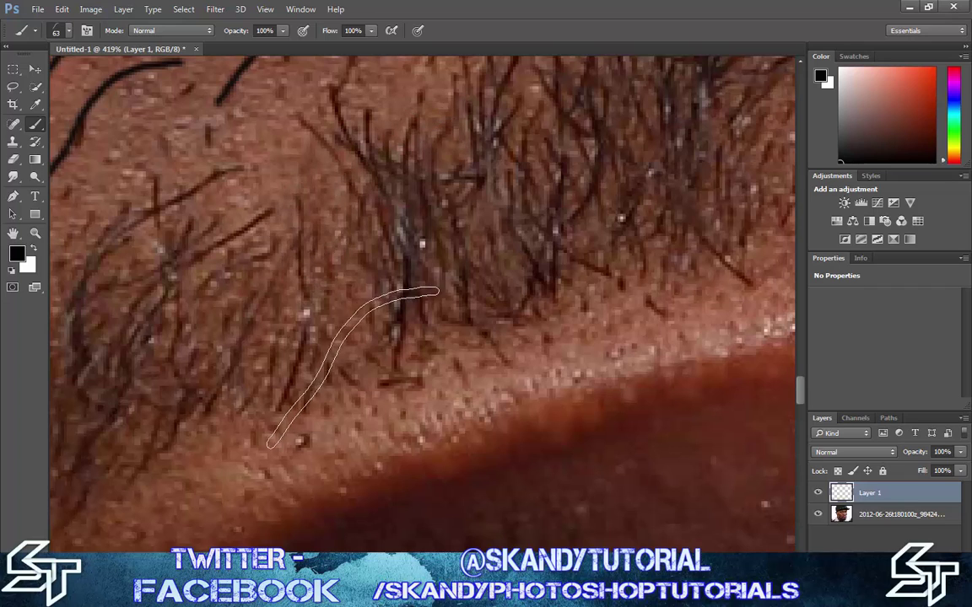
{"action": "scroll", "coordinate": [331, 270], "scroll_direction": "down", "scroll_amount": 3}
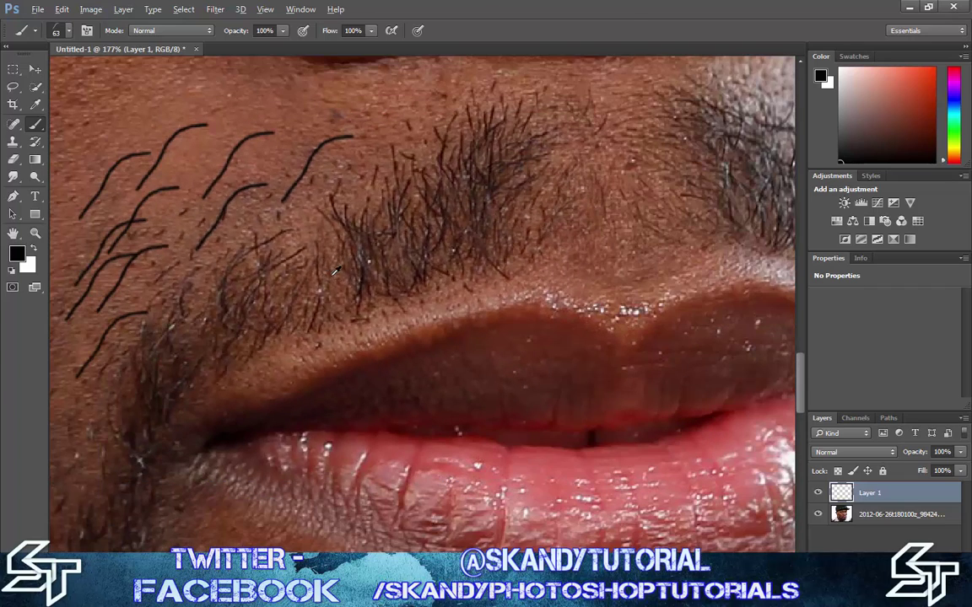
{"action": "left_click", "coordinate": [302, 11]}
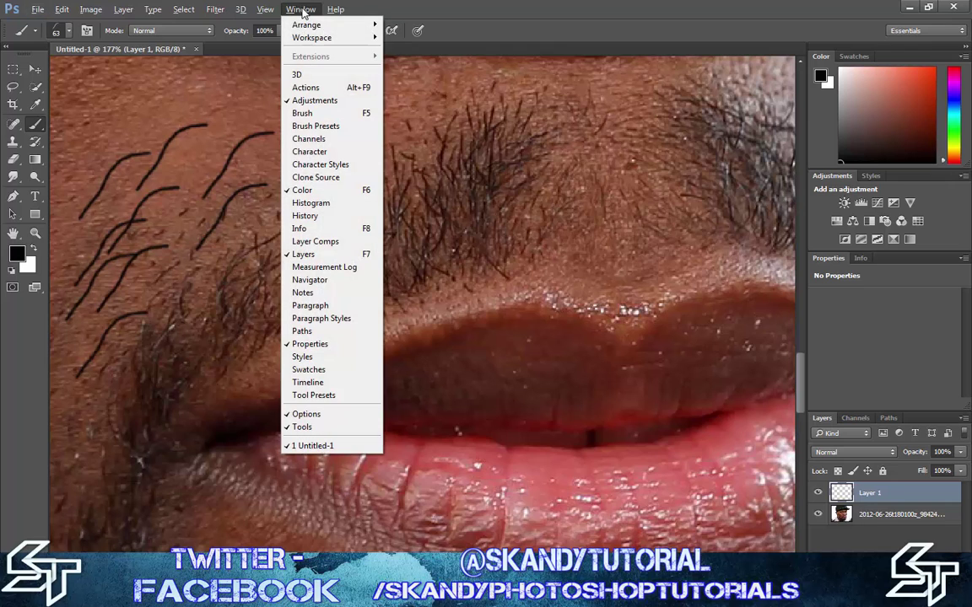
{"action": "left_click", "coordinate": [302, 113]}
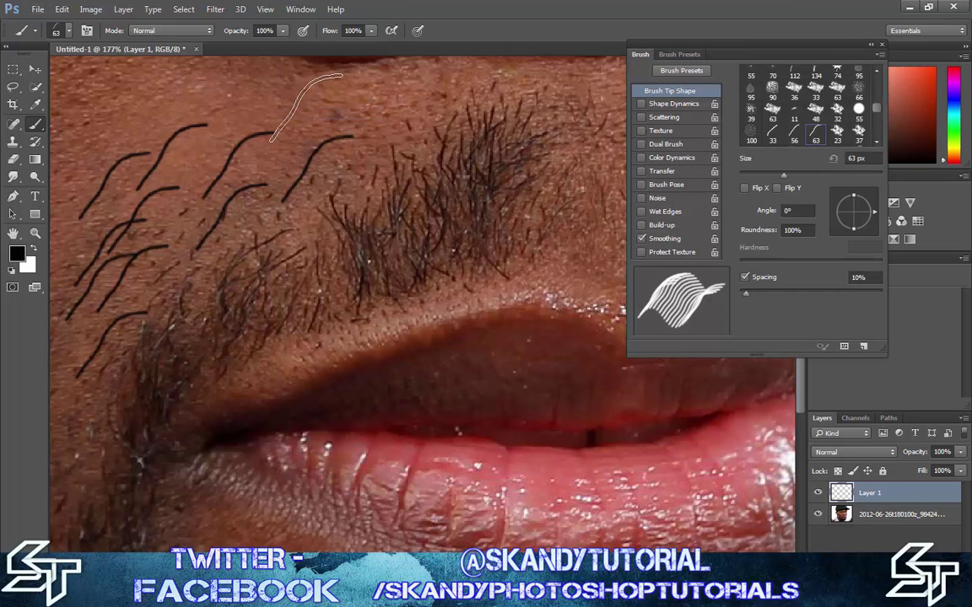
Step: Stamp more black test hairs among the existing ones on the cheek and above the moustache at 63 px
{"action": "left_click", "coordinate": [307, 127]}
{"action": "left_click", "coordinate": [347, 175]}
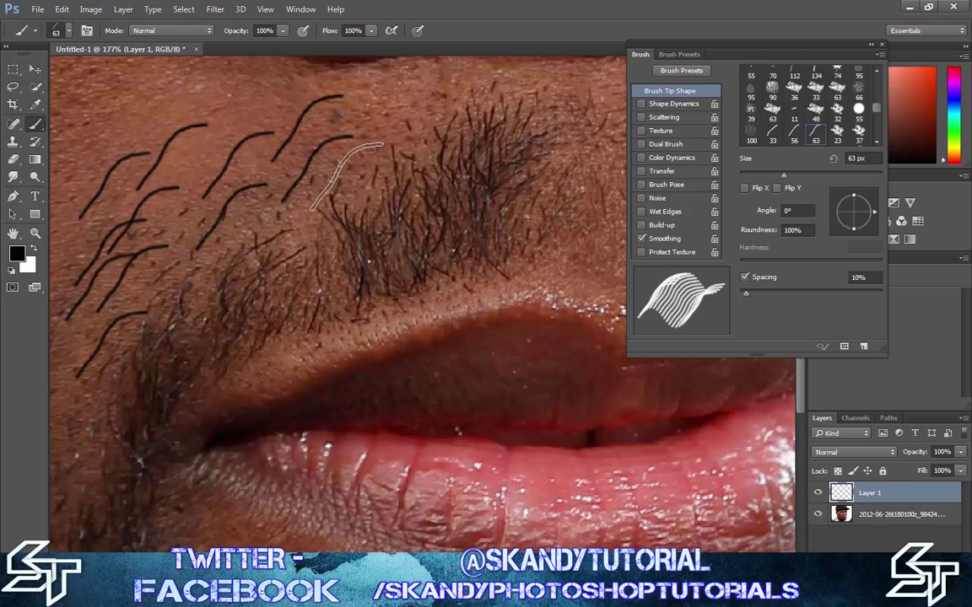
{"action": "left_click", "coordinate": [319, 145]}
{"action": "left_click", "coordinate": [219, 205]}
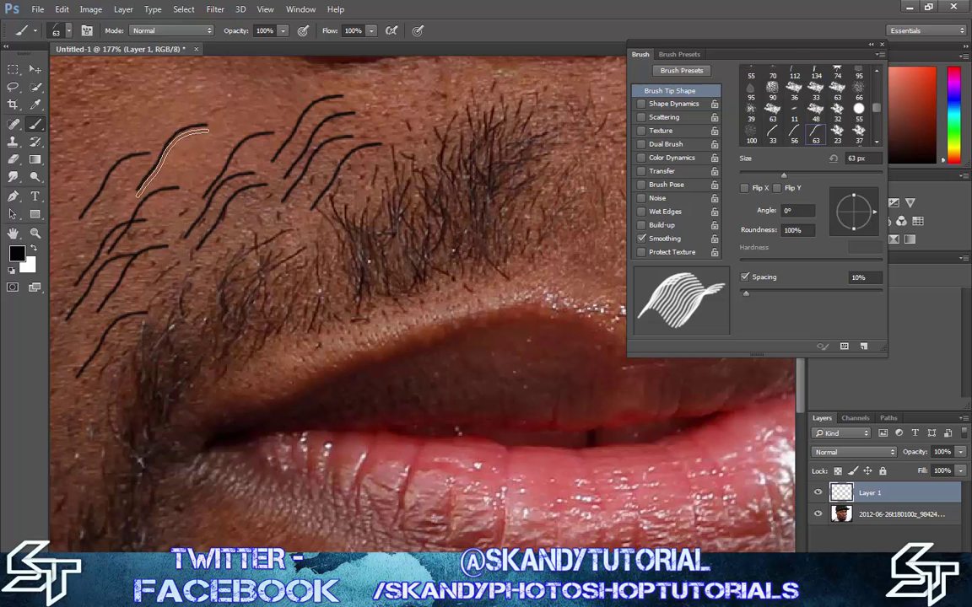
{"action": "left_click", "coordinate": [171, 160]}
{"action": "left_click", "coordinate": [150, 207]}
{"action": "left_click", "coordinate": [167, 232]}
{"action": "left_click", "coordinate": [237, 252]}
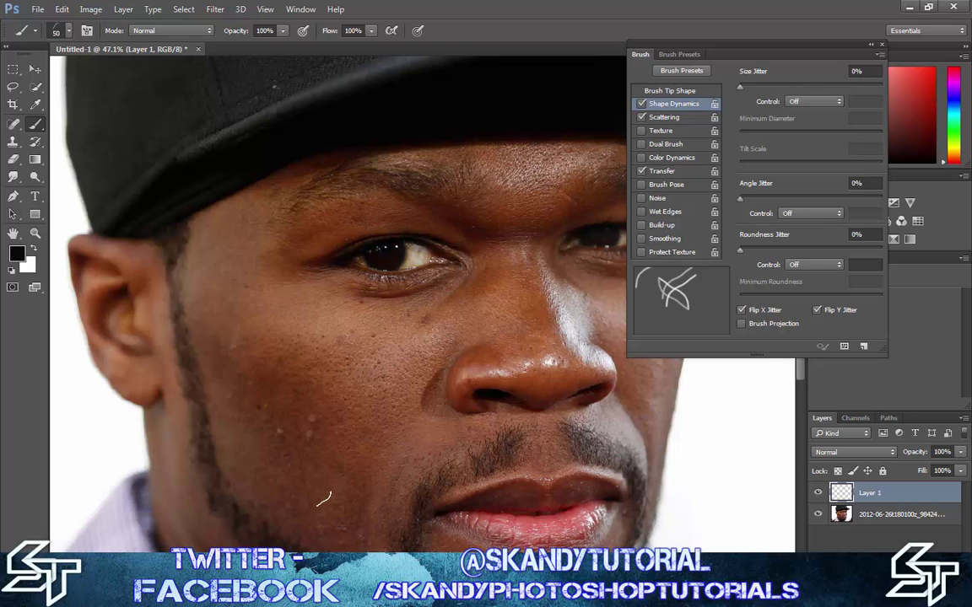
Step: Reduce the hair brush size to 45 px and close the Brush settings
{"action": "scroll", "coordinate": [323, 494], "scroll_direction": "up", "scroll_amount": 7}
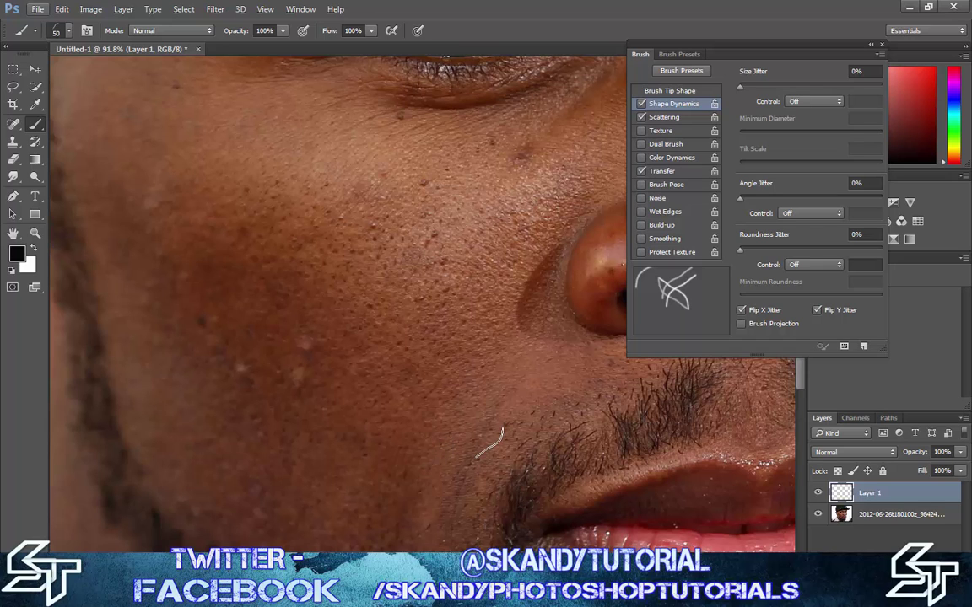
{"action": "key", "text": "bracketleft"}
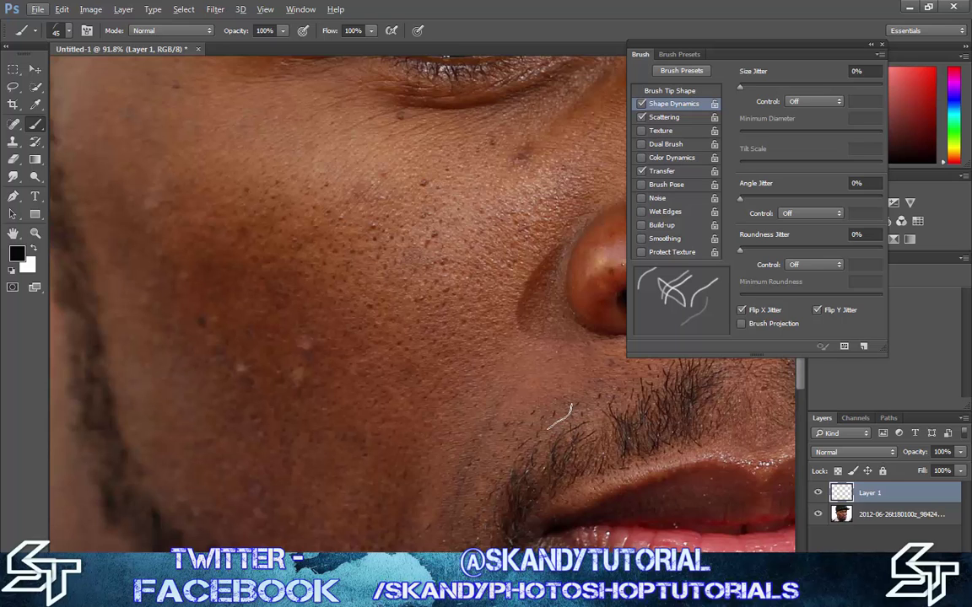
{"action": "left_click", "coordinate": [881, 44]}
Step: Stamp black hairs at 45 px along the left half of the moustache, from beneath the nose to the mouth corner
{"action": "left_click", "coordinate": [597, 402]}
{"action": "left_click", "coordinate": [596, 386]}
{"action": "left_click", "coordinate": [574, 397]}
{"action": "left_click", "coordinate": [574, 421]}
{"action": "left_click", "coordinate": [629, 397]}
{"action": "left_click", "coordinate": [597, 383]}
{"action": "left_click", "coordinate": [611, 428]}
{"action": "left_click", "coordinate": [526, 460]}
{"action": "left_click", "coordinate": [530, 445]}
{"action": "left_click", "coordinate": [491, 486]}
{"action": "left_click", "coordinate": [502, 464]}
{"action": "left_click", "coordinate": [488, 488]}
{"action": "left_click", "coordinate": [482, 504]}
{"action": "left_click", "coordinate": [468, 514]}
{"action": "left_click", "coordinate": [493, 469]}
{"action": "left_click", "coordinate": [564, 428]}
{"action": "left_click", "coordinate": [600, 420]}
{"action": "left_click", "coordinate": [643, 390]}
{"action": "left_click", "coordinate": [630, 403]}
{"action": "left_click", "coordinate": [663, 361]}
{"action": "left_click", "coordinate": [679, 396]}
{"action": "left_click", "coordinate": [685, 401]}
{"action": "left_click", "coordinate": [714, 365]}
{"action": "left_click", "coordinate": [730, 395]}
Step: Stamp black hairs across the gap under the nose and along the right half of the moustache
{"action": "left_click_drag", "start_coordinate": [472, 595], "coordinate": [573, 595]}
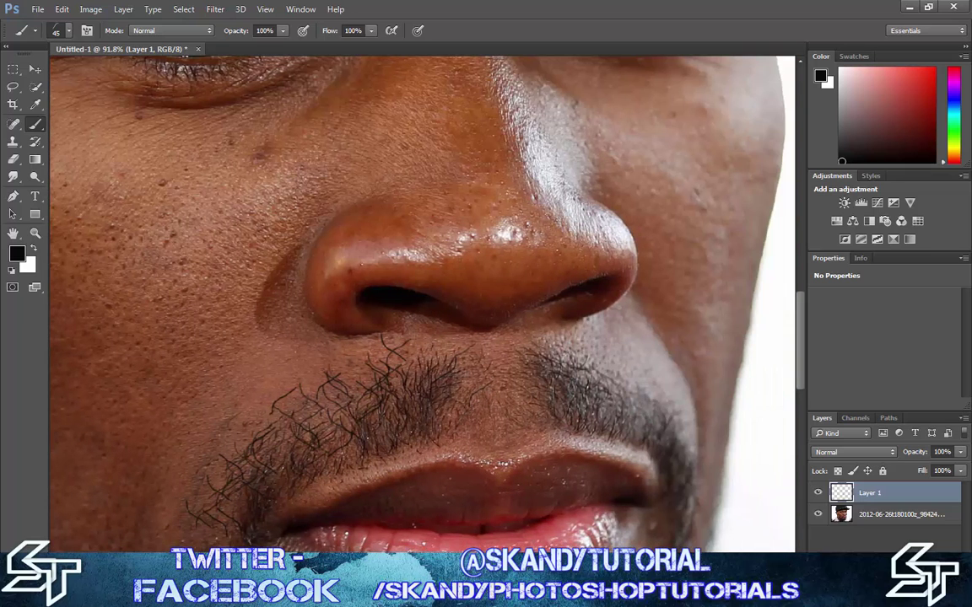
{"action": "left_click", "coordinate": [503, 404]}
{"action": "left_click", "coordinate": [477, 404]}
{"action": "left_click", "coordinate": [476, 376]}
{"action": "left_click", "coordinate": [504, 390]}
{"action": "left_click", "coordinate": [497, 402]}
{"action": "left_click", "coordinate": [498, 393]}
{"action": "left_click", "coordinate": [529, 385]}
{"action": "left_click", "coordinate": [550, 392]}
{"action": "left_click", "coordinate": [605, 394]}
{"action": "left_click", "coordinate": [639, 412]}
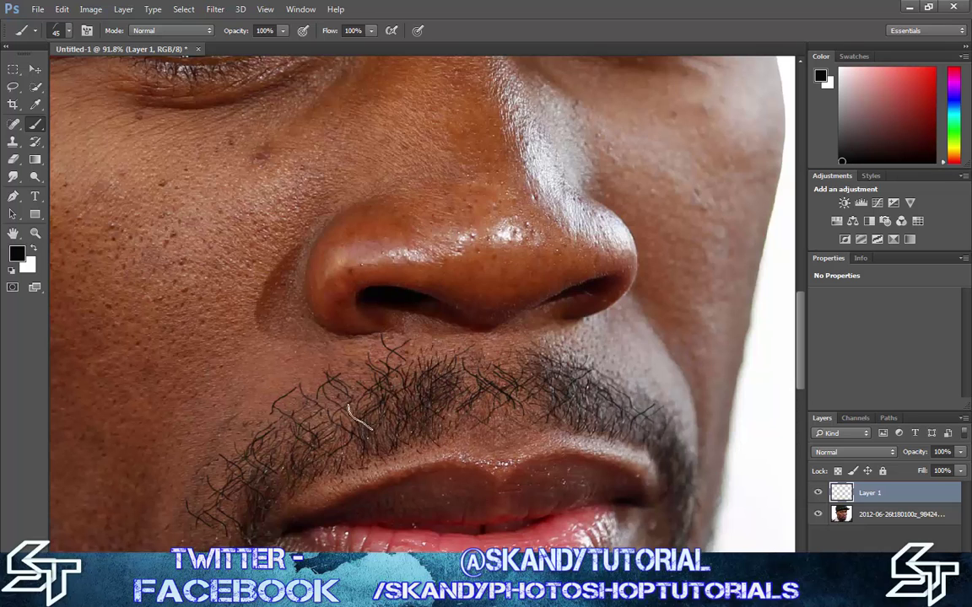
Step: Sample the dark hair colour from the beard beside the mouth and along the jaw, and adjust the foreground colour to near-black
{"action": "scroll", "coordinate": [421, 304], "scroll_direction": "left", "scroll_amount": 8}
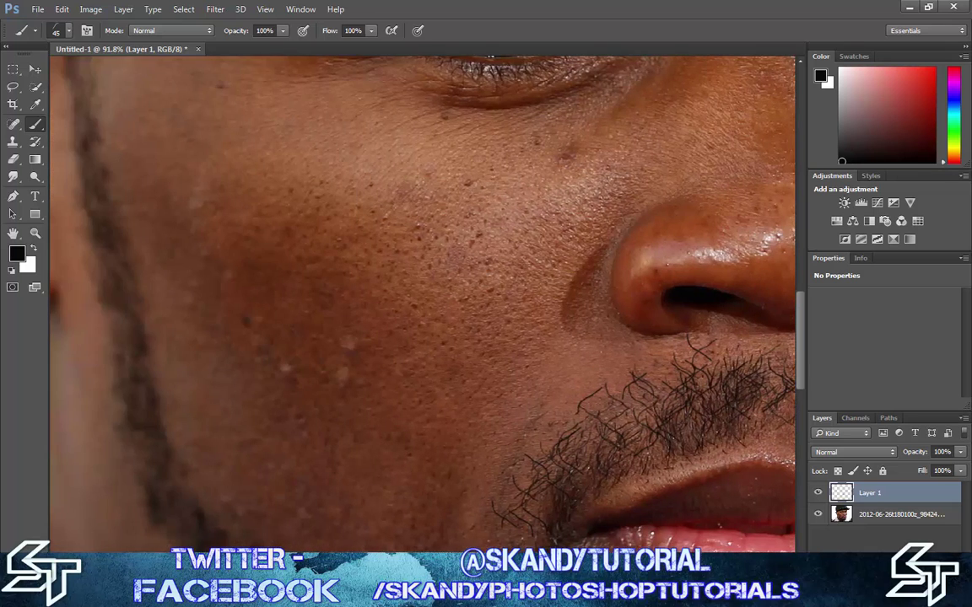
{"action": "scroll", "coordinate": [518, 472], "scroll_direction": "down", "scroll_amount": 4}
{"action": "scroll", "coordinate": [517, 470], "scroll_direction": "down", "scroll_amount": 1}
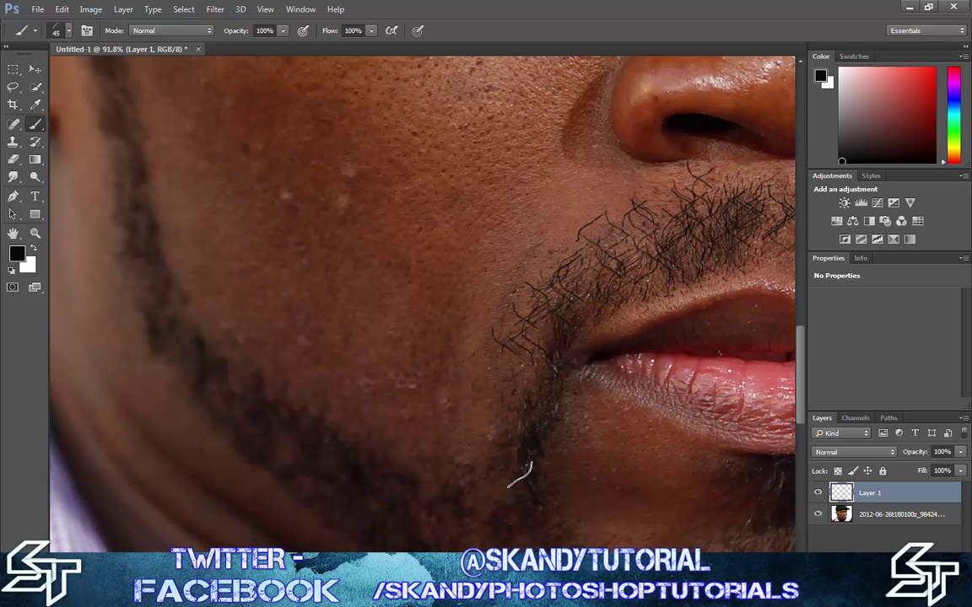
{"action": "left_click", "coordinate": [529, 447], "text": "alt"}
{"action": "left_click", "coordinate": [521, 447], "text": "alt"}
{"action": "left_click", "coordinate": [383, 460], "text": "alt"}
{"action": "left_click", "coordinate": [839, 154]}
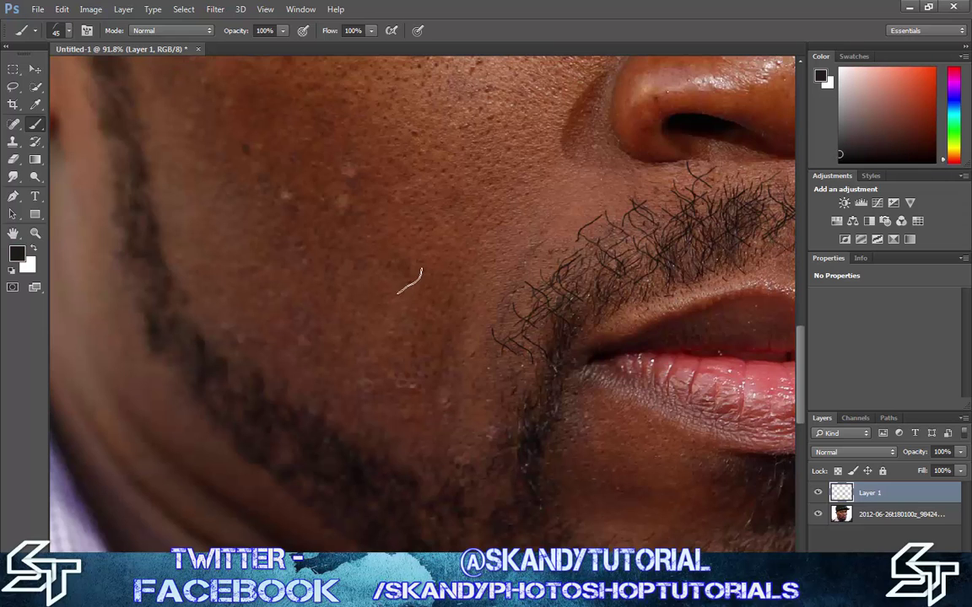
Step: Paint overlapping dark hairs over the cheek from the mouth corner to the sideburn, building up density with repeated 45 px strokes
{"action": "left_click", "coordinate": [458, 371]}
{"action": "mouse_move", "coordinate": [489, 388]}
{"action": "left_mouse_down"}
{"action": "mouse_move", "coordinate": [453, 432]}
{"action": "mouse_move", "coordinate": [401, 447]}
{"action": "mouse_move", "coordinate": [343, 358]}
{"action": "mouse_move", "coordinate": [368, 327]}
{"action": "mouse_move", "coordinate": [460, 329]}
{"action": "mouse_move", "coordinate": [506, 252]}
{"action": "mouse_move", "coordinate": [527, 265]}
{"action": "mouse_move", "coordinate": [523, 286]}
{"action": "mouse_move", "coordinate": [463, 277]}
{"action": "left_mouse_up"}
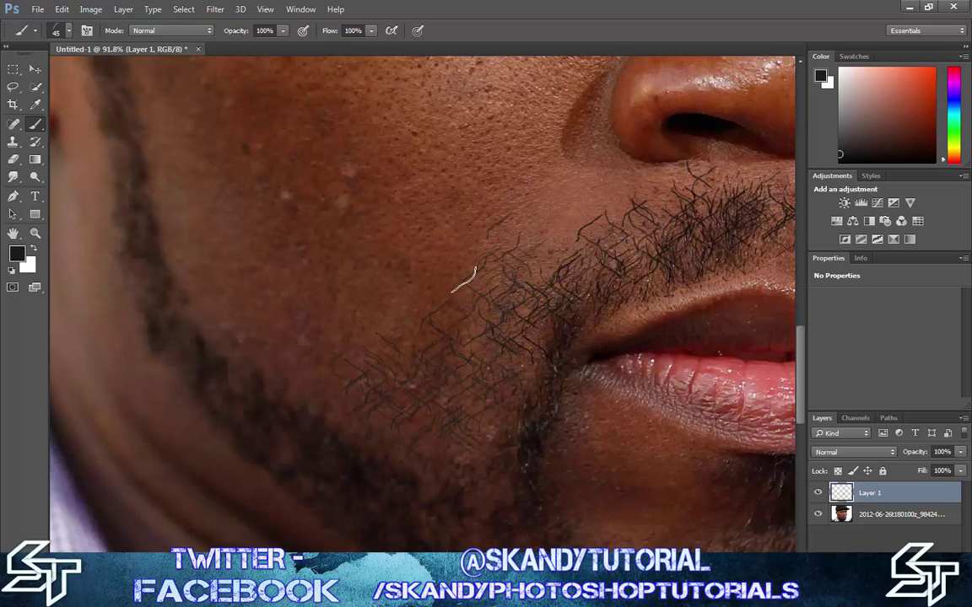
{"action": "mouse_move", "coordinate": [309, 390]}
{"action": "left_mouse_down"}
{"action": "mouse_move", "coordinate": [236, 285]}
{"action": "mouse_move", "coordinate": [213, 341]}
{"action": "mouse_move", "coordinate": [170, 158]}
{"action": "mouse_move", "coordinate": [200, 248]}
{"action": "mouse_move", "coordinate": [251, 190]}
{"action": "mouse_move", "coordinate": [280, 259]}
{"action": "mouse_move", "coordinate": [398, 244]}
{"action": "mouse_move", "coordinate": [480, 268]}
{"action": "mouse_move", "coordinate": [527, 195]}
{"action": "left_mouse_up"}
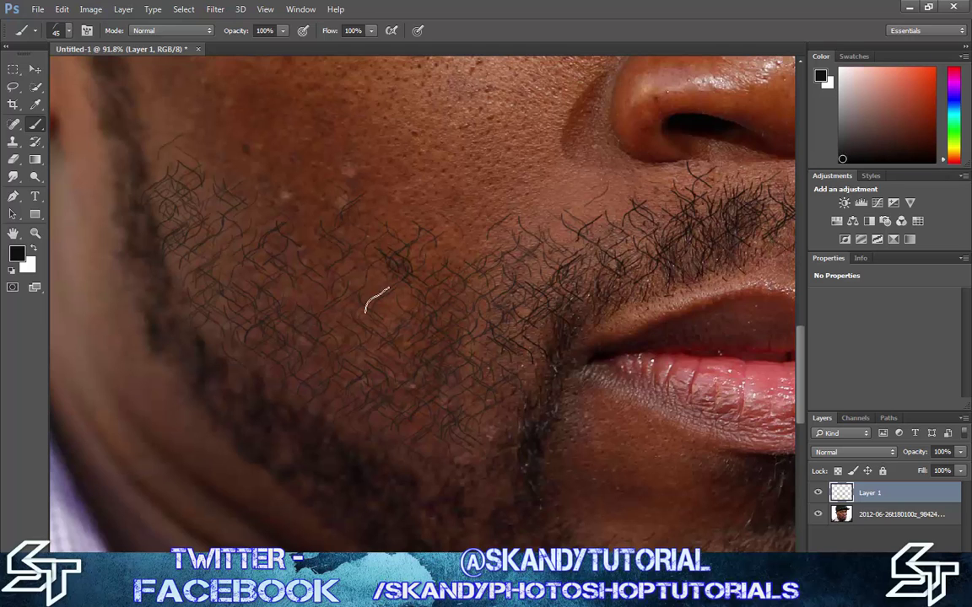
{"action": "left_click_drag", "start_coordinate": [175, 185], "coordinate": [152, 149]}
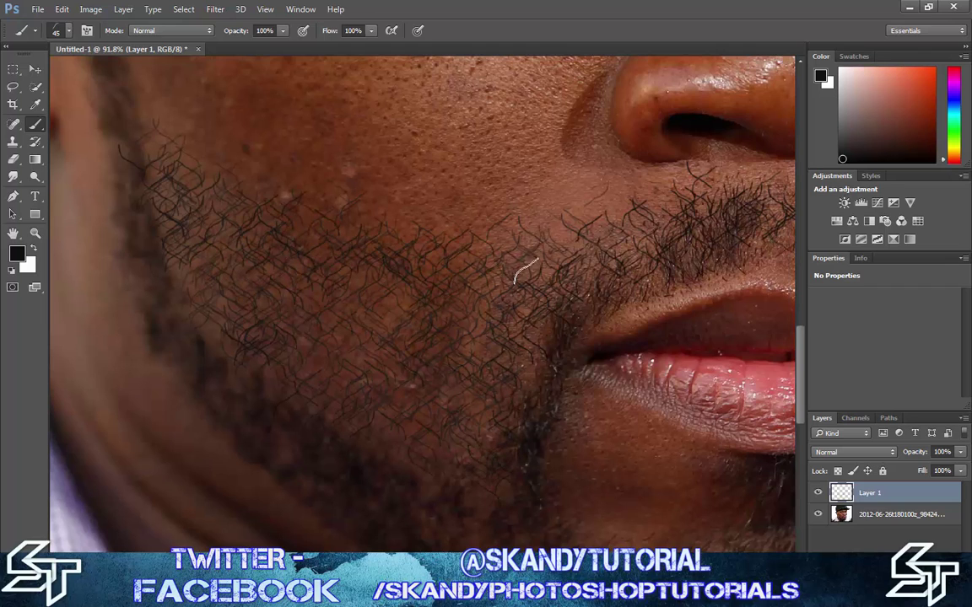
{"action": "mouse_move", "coordinate": [576, 263]}
{"action": "left_mouse_down"}
{"action": "mouse_move", "coordinate": [455, 366]}
{"action": "mouse_move", "coordinate": [310, 360]}
{"action": "mouse_move", "coordinate": [336, 393]}
{"action": "mouse_move", "coordinate": [386, 352]}
{"action": "mouse_move", "coordinate": [445, 260]}
{"action": "mouse_move", "coordinate": [130, 143]}
{"action": "mouse_move", "coordinate": [175, 297]}
{"action": "mouse_move", "coordinate": [354, 475]}
{"action": "mouse_move", "coordinate": [489, 525]}
{"action": "mouse_move", "coordinate": [522, 456]}
{"action": "left_mouse_up"}
Step: Resample and darken the beard colour, enlarge the brush to 50 px, and paint hairs over the lower cheek, jaw and chin
{"action": "left_click", "coordinate": [534, 450], "text": "alt"}
{"action": "left_click", "coordinate": [842, 158]}
{"action": "key", "text": "bracketright"}
{"action": "mouse_move", "coordinate": [216, 281]}
{"action": "left_mouse_down"}
{"action": "mouse_move", "coordinate": [403, 486]}
{"action": "mouse_move", "coordinate": [514, 345]}
{"action": "mouse_move", "coordinate": [237, 216]}
{"action": "mouse_move", "coordinate": [256, 260]}
{"action": "mouse_move", "coordinate": [474, 526]}
{"action": "left_mouse_up"}
{"action": "mouse_move", "coordinate": [608, 514]}
{"action": "left_mouse_down"}
{"action": "mouse_move", "coordinate": [306, 442]}
{"action": "mouse_move", "coordinate": [387, 421]}
{"action": "mouse_move", "coordinate": [285, 345]}
{"action": "left_mouse_up"}
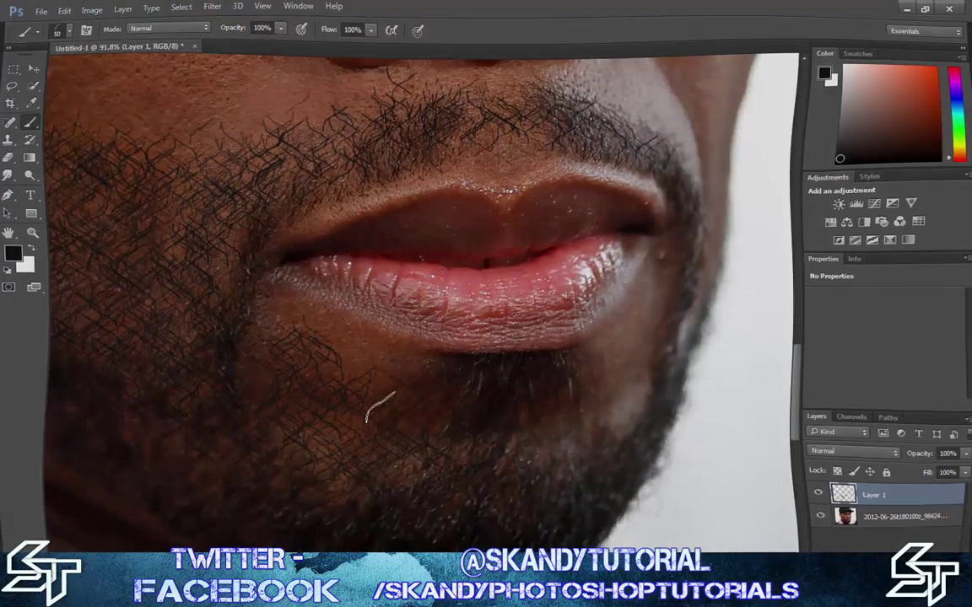
Step: Sample a dark brown foreground colour from the beard, checking the painted beard against the whole portrait
{"action": "scroll", "coordinate": [388, 403], "scroll_direction": "down", "scroll_amount": 5}
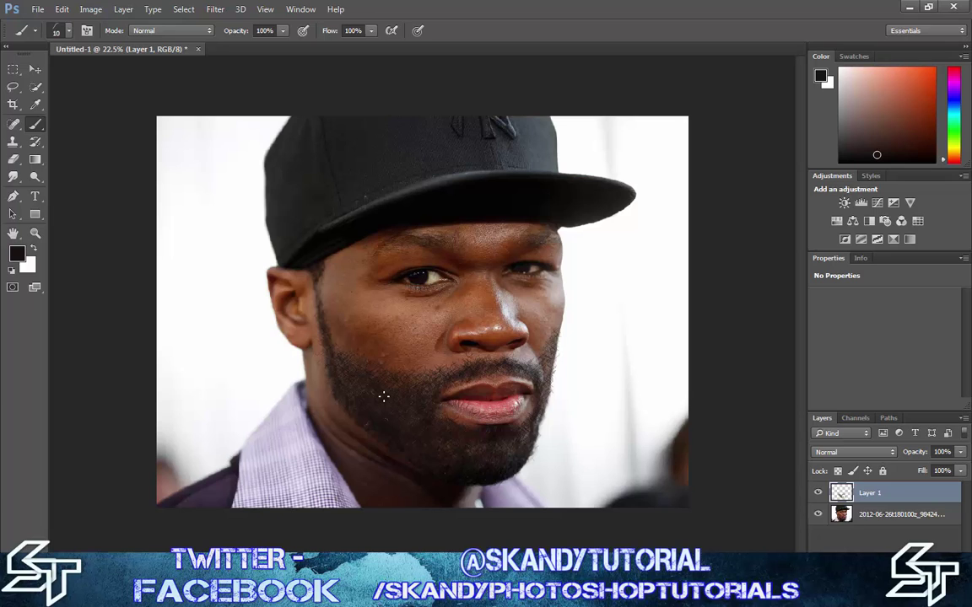
{"action": "left_click", "coordinate": [418, 446], "text": "alt"}
{"action": "left_click", "coordinate": [465, 404], "text": "alt"}
{"action": "left_click", "coordinate": [364, 376], "text": "alt"}
{"action": "scroll", "coordinate": [429, 443], "scroll_direction": "down", "scroll_amount": 2}
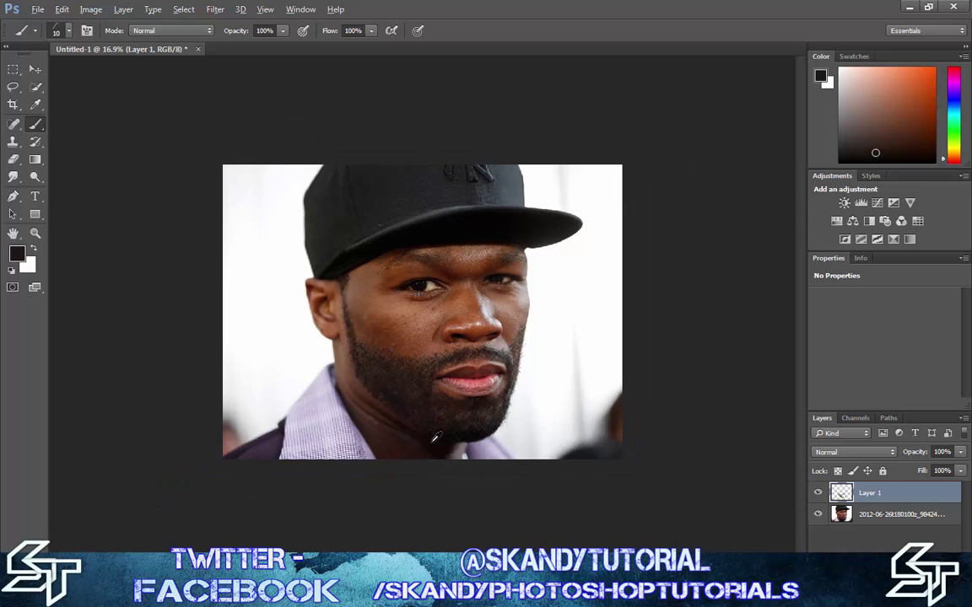
{"action": "scroll", "coordinate": [426, 393], "scroll_direction": "up", "scroll_amount": 2}
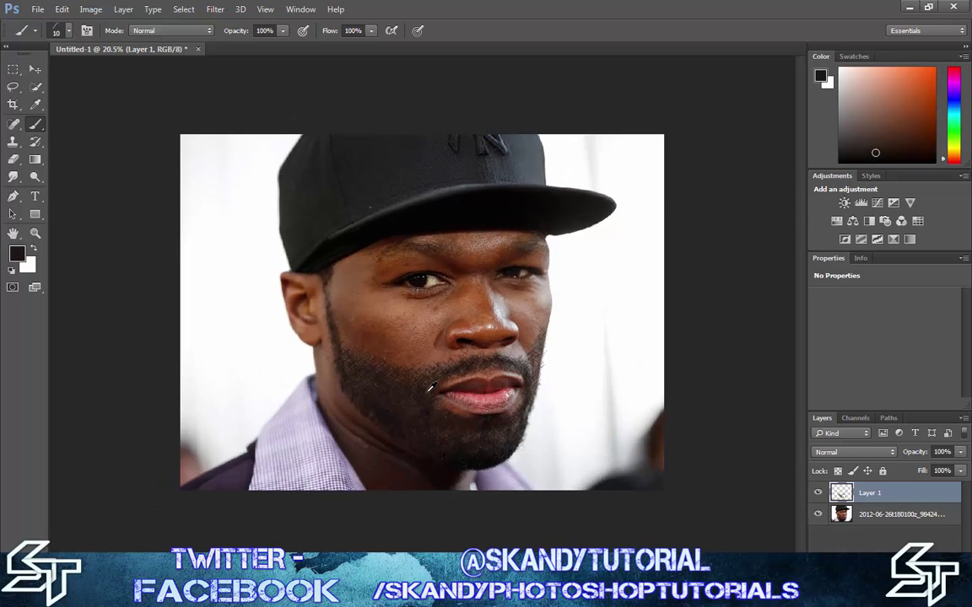
Step: Bring up the Brush settings again
{"action": "left_click", "coordinate": [300, 10]}
{"action": "left_click", "coordinate": [326, 115]}
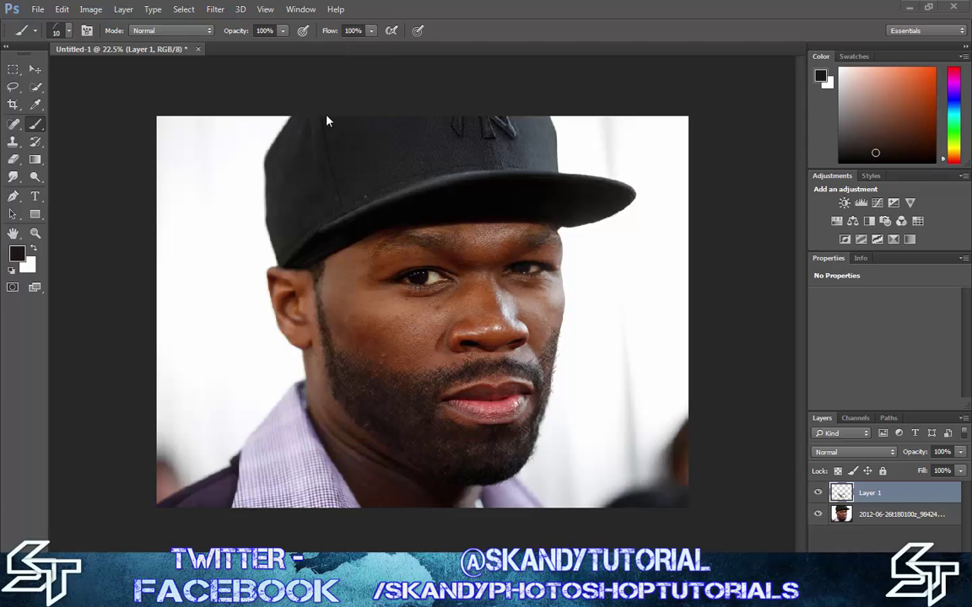
Step: Review the hair brush's Shape Dynamics, Scattering and Transfer settings, and close the Brush settings
{"action": "left_click", "coordinate": [316, 11]}
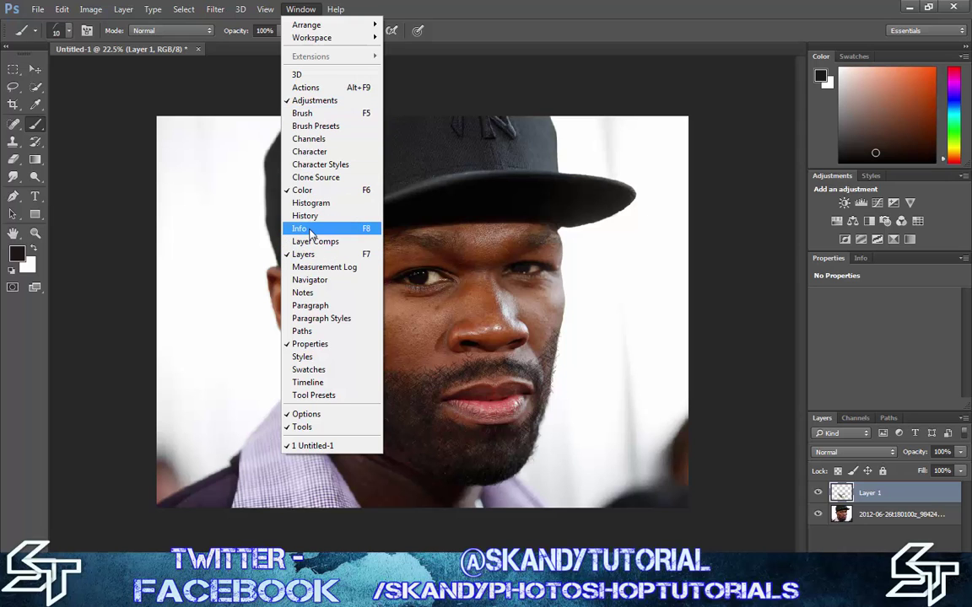
{"action": "left_click", "coordinate": [303, 113]}
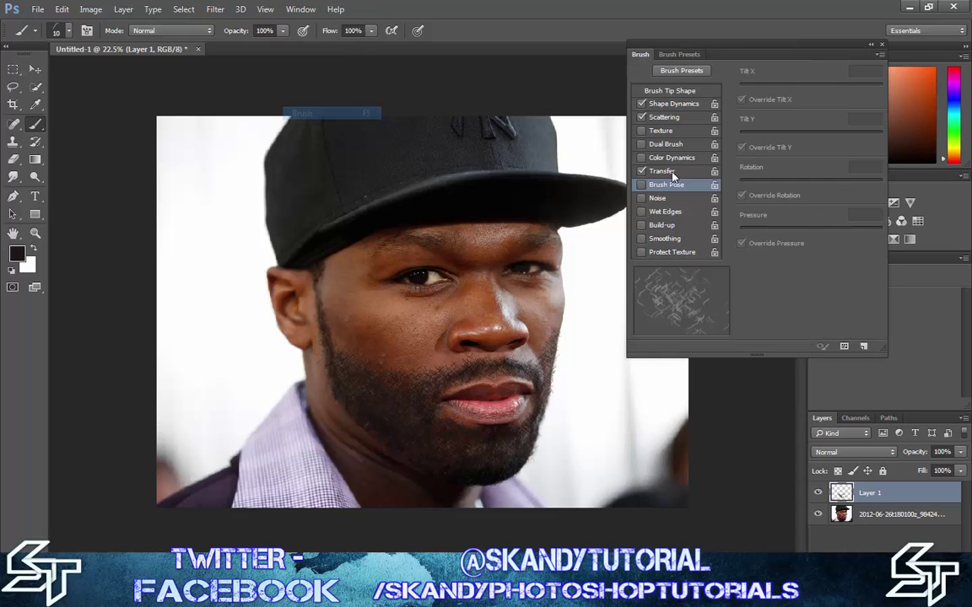
{"action": "left_click", "coordinate": [662, 104]}
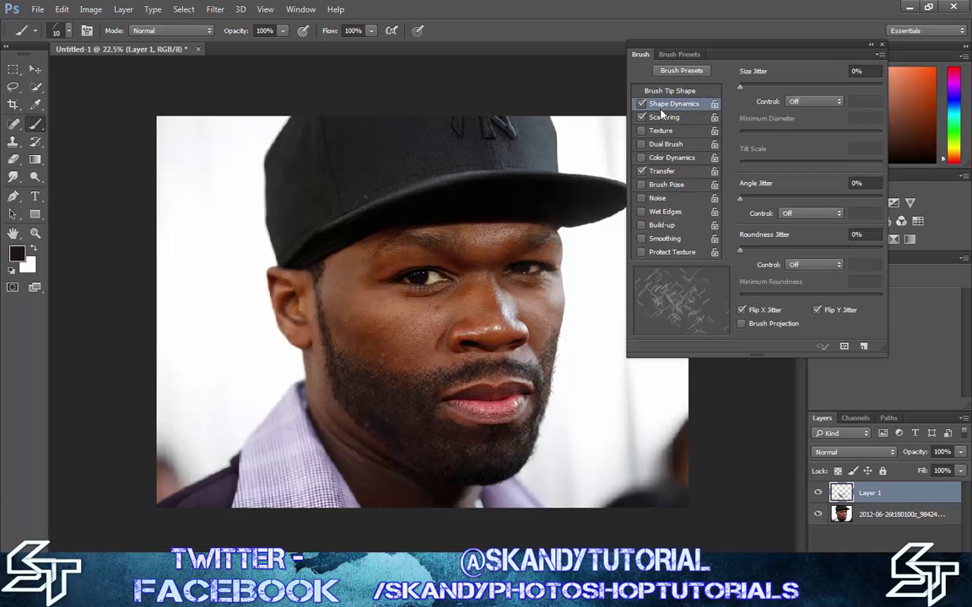
{"action": "left_click", "coordinate": [663, 118]}
{"action": "left_click", "coordinate": [662, 171]}
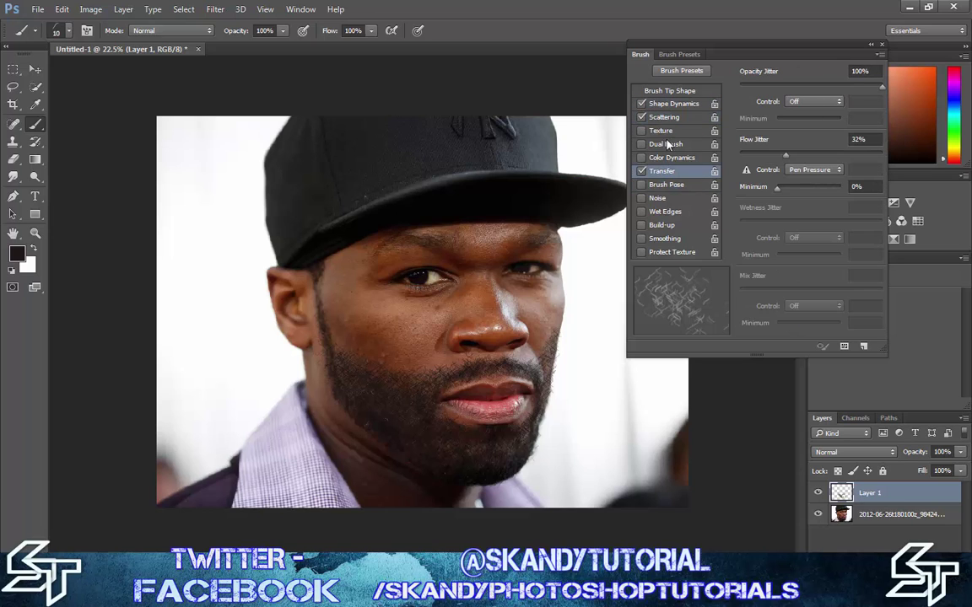
{"action": "left_click", "coordinate": [667, 117]}
{"action": "left_click", "coordinate": [672, 104]}
{"action": "left_click", "coordinate": [667, 118]}
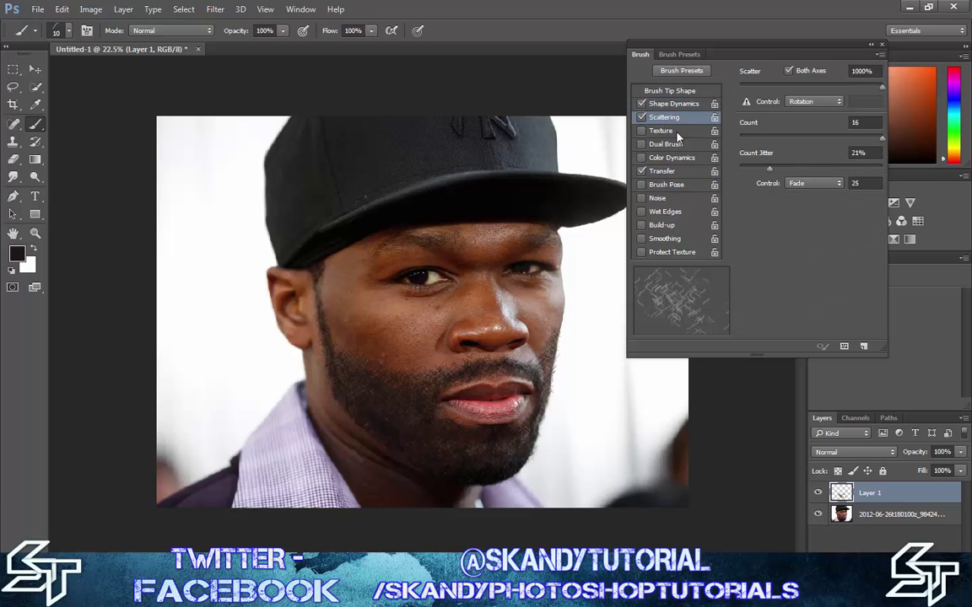
{"action": "left_click", "coordinate": [881, 47]}
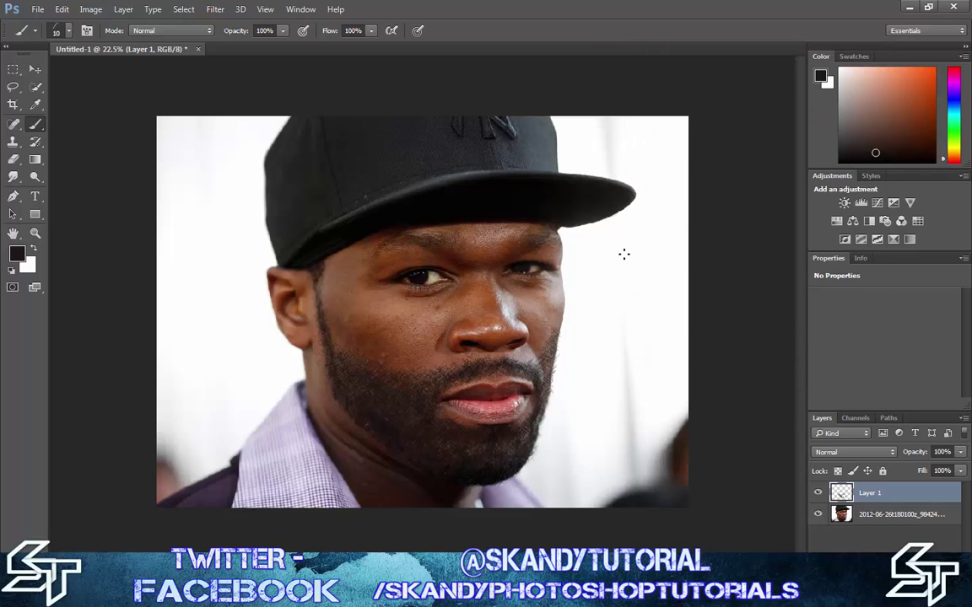